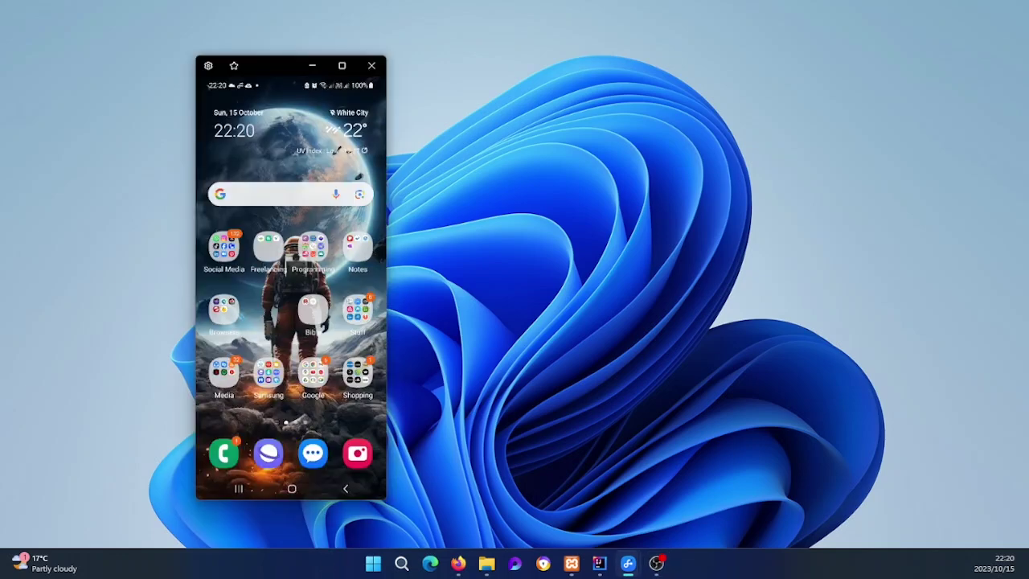
Step: Raise and hide the Samsung Flow main window, then place the phone mirror near the desktop centre
left_click_drag(602, 195, 742, 107)
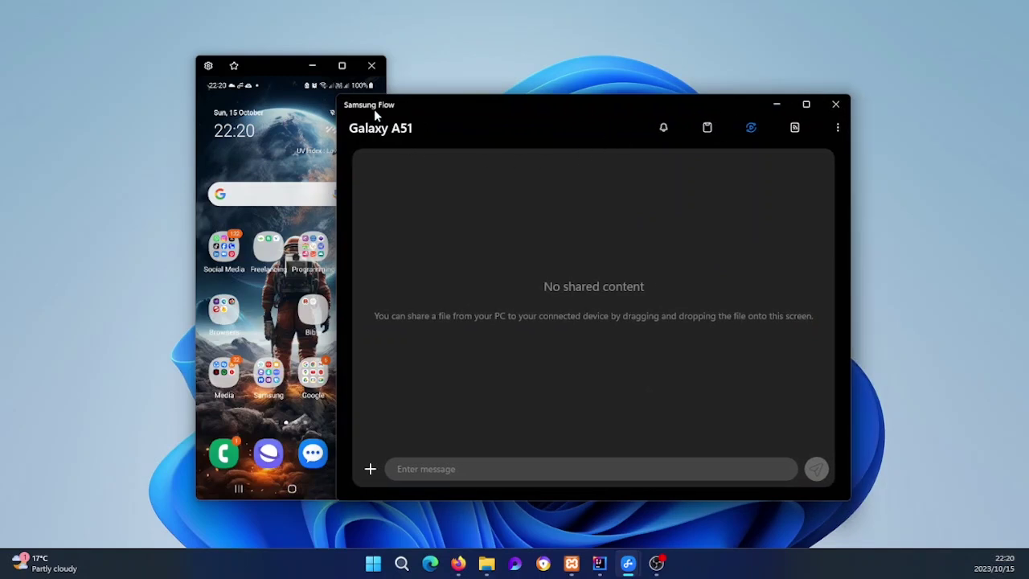
left_click(777, 105)
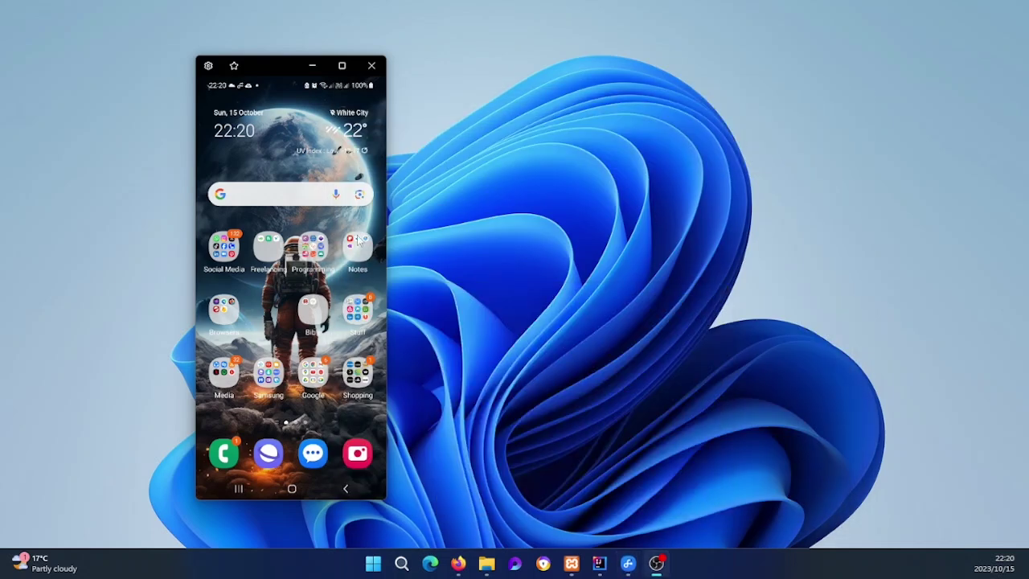
left_click_drag(286, 65, 366, 60)
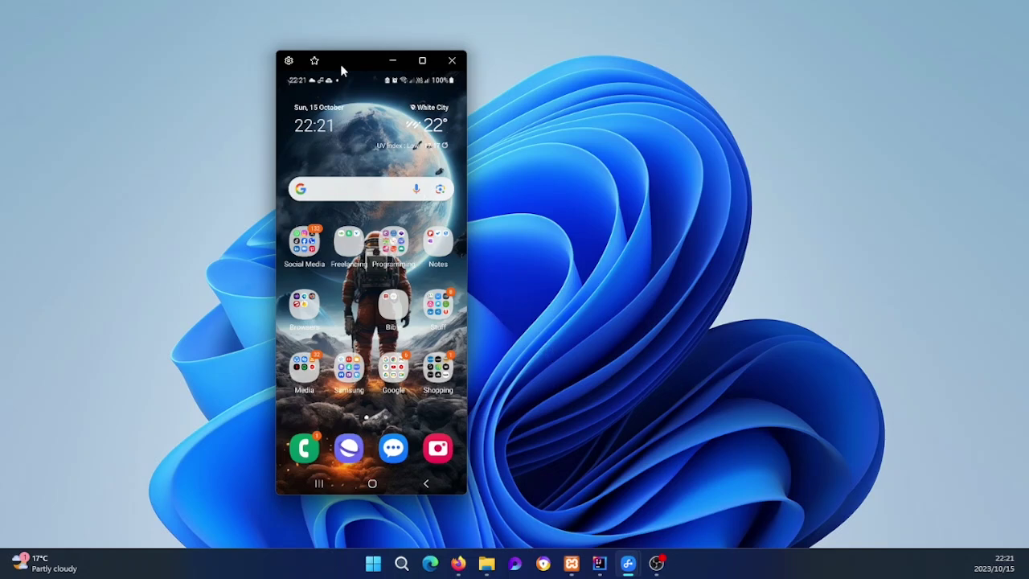
left_click_drag(346, 58, 308, 54)
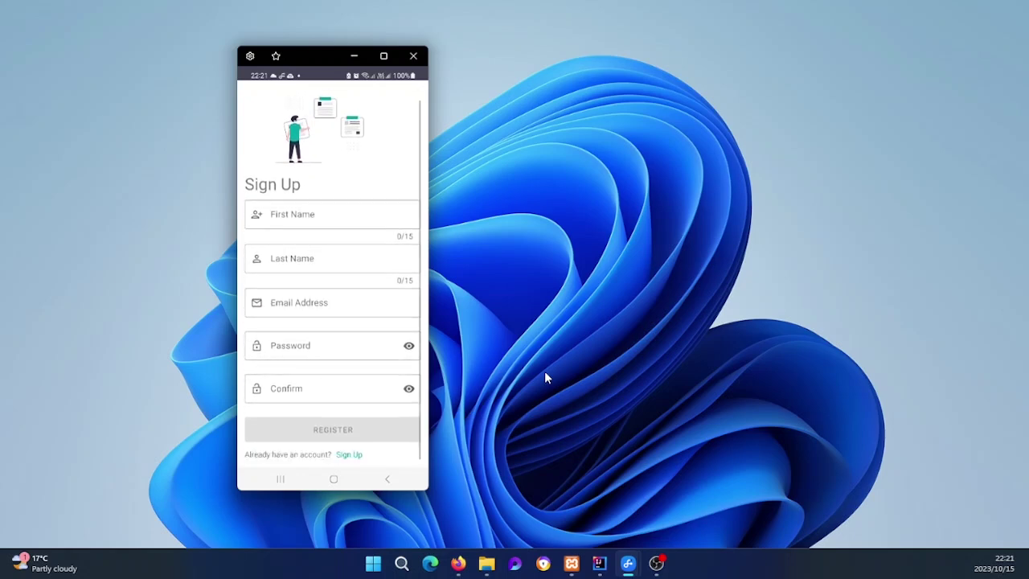
Step: Toggle the app between its Sign In and Sign Up screens, scrolling through the Sign Up form
left_click(350, 454)
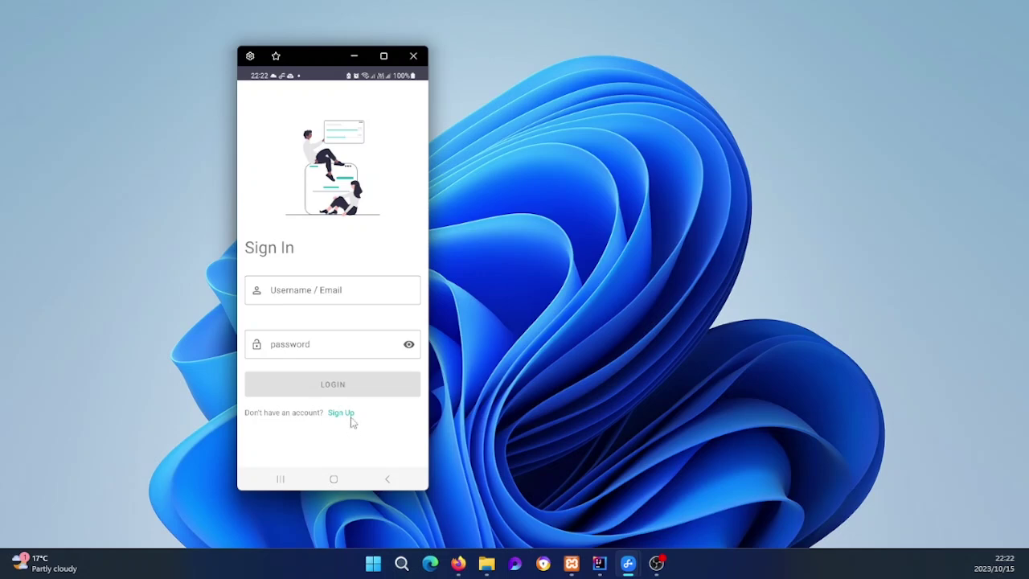
left_click(339, 413)
scroll(310, 368, "down", 1)
scroll(313, 375, "up", 1)
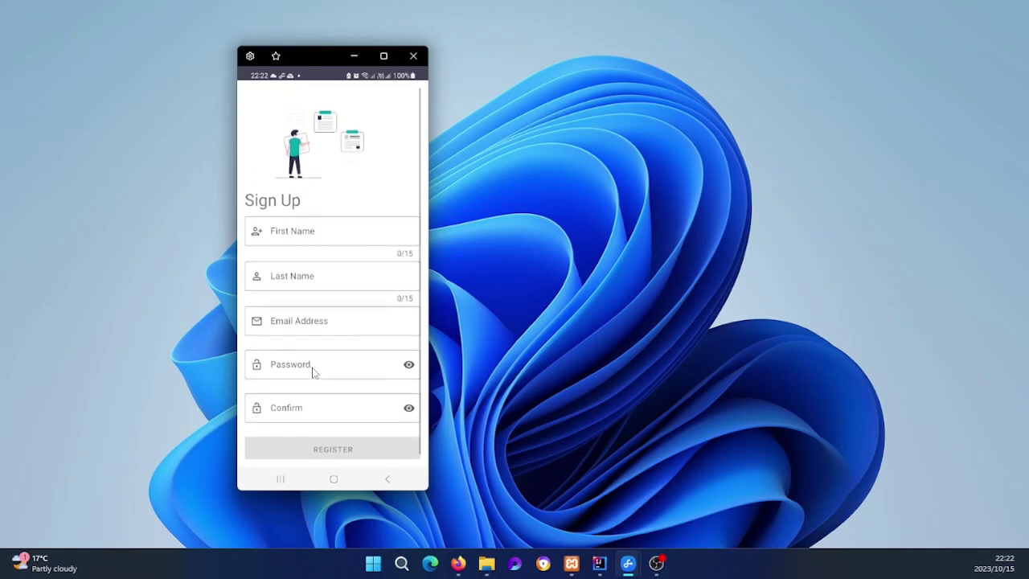
scroll(314, 283, "down", 1)
left_click(350, 455)
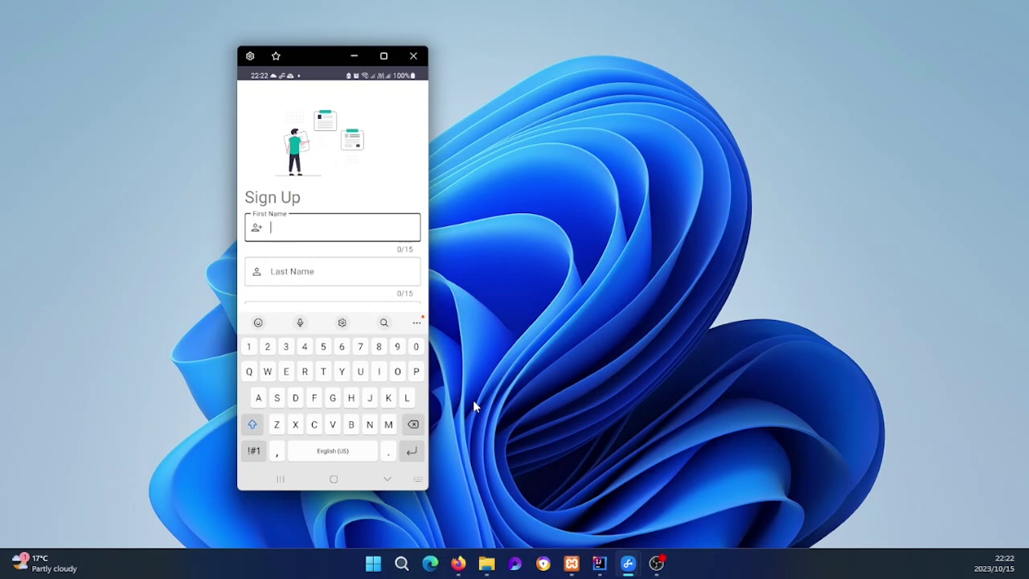
Step: Enter the user's first name and last name on the Sign Up form, fixing a typo
type("Thomas")
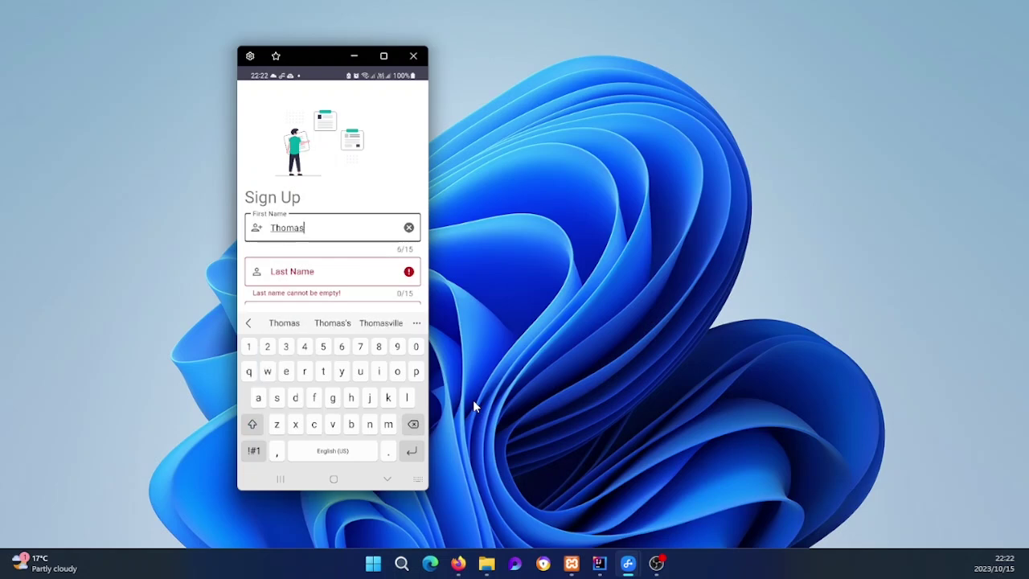
key("Tab")
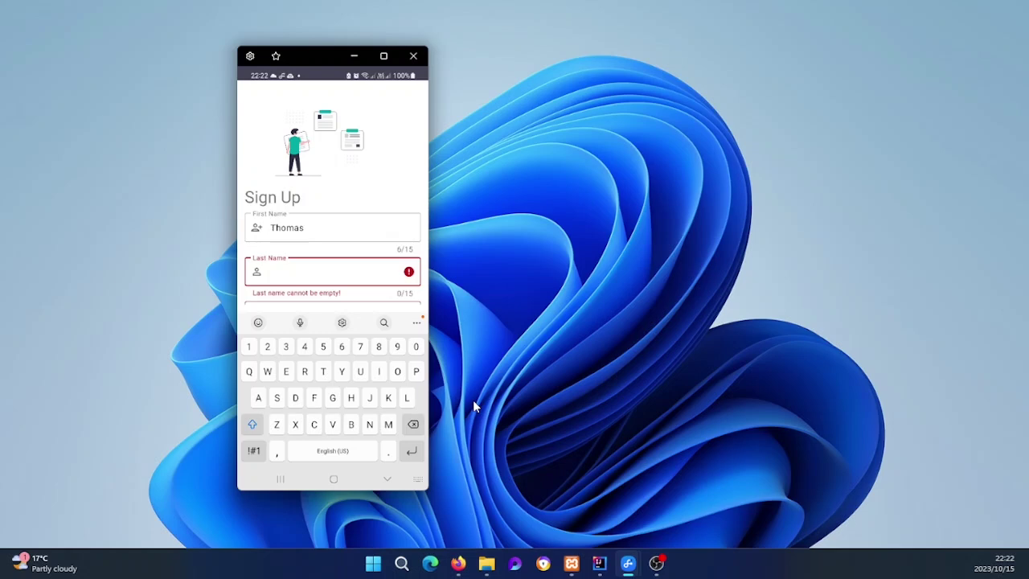
type("And")
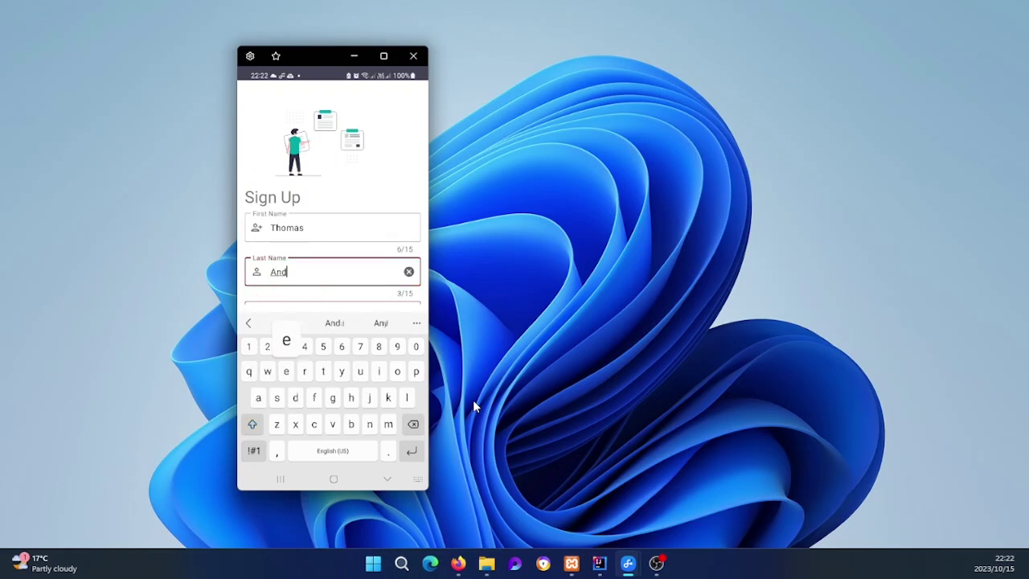
type("erson")
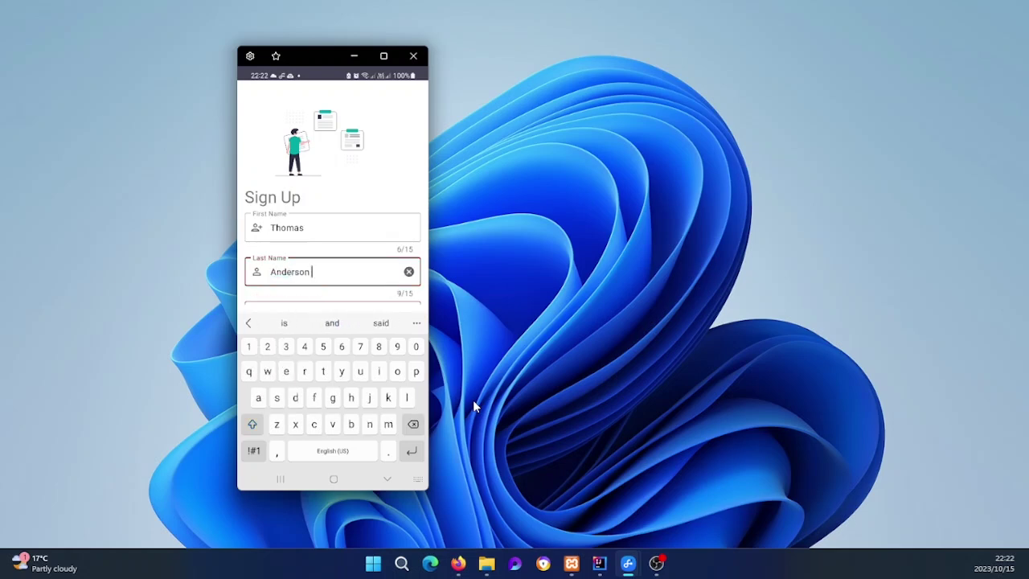
key("Escape")
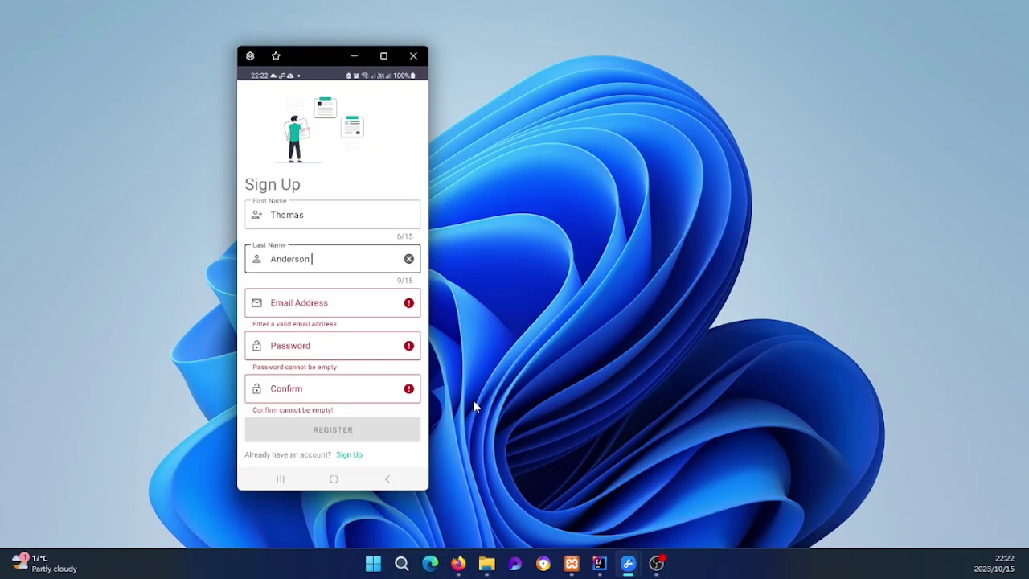
Step: Fill the Email Address field with the user's e-mail address
key("Tab")
type("t")
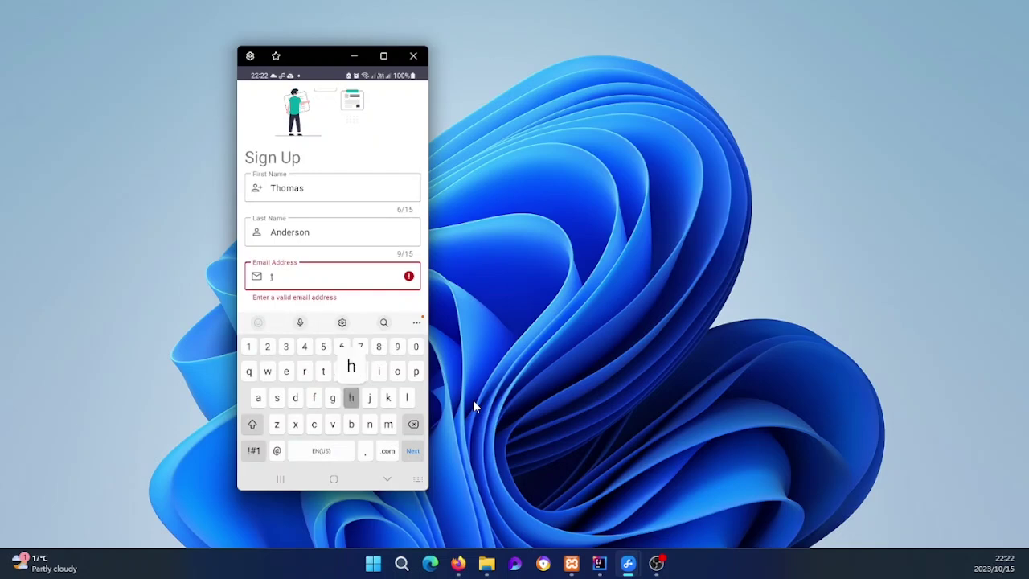
type("homas")
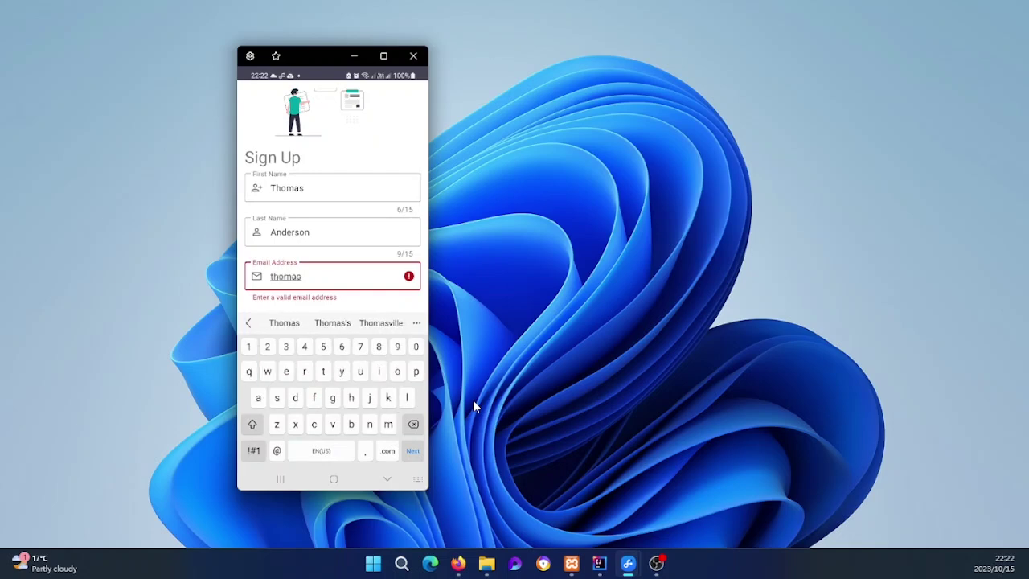
type(".and")
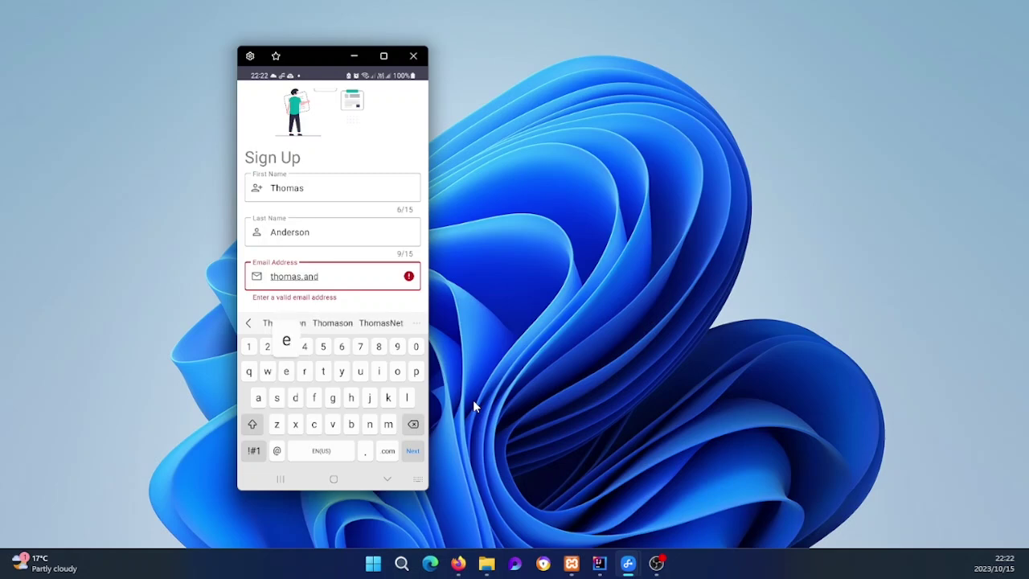
type("erson")
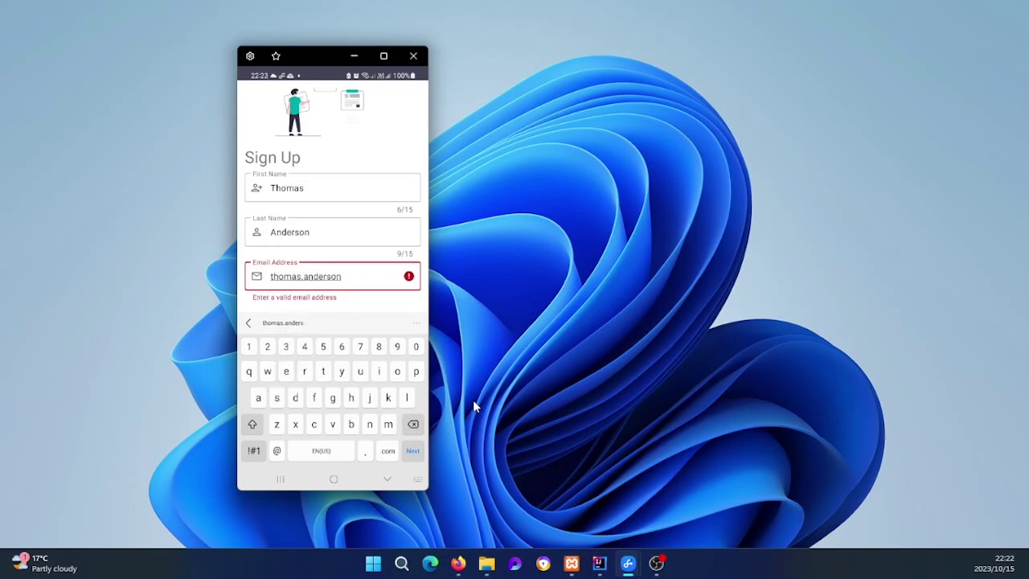
type("@exampl")
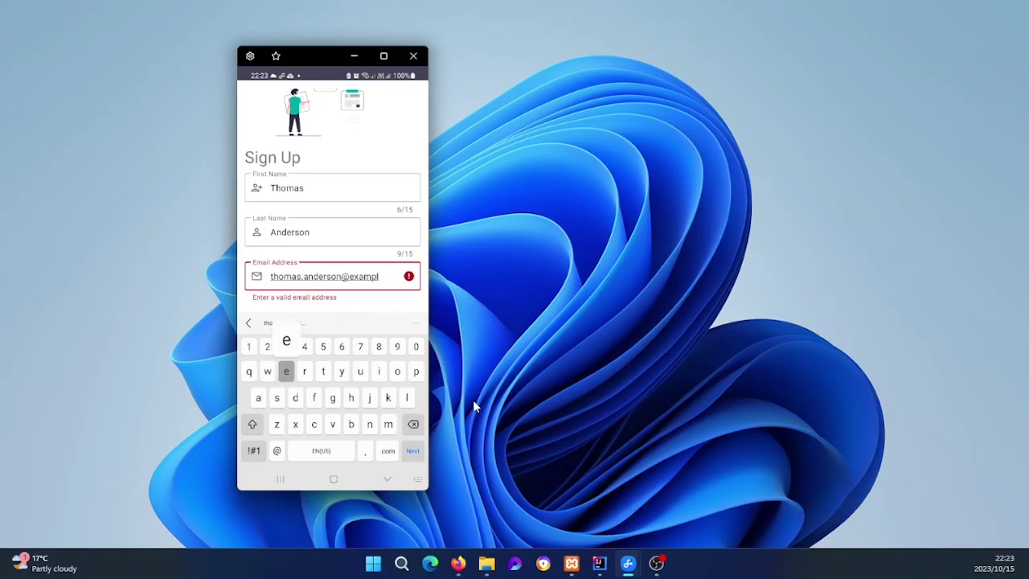
type("e.com")
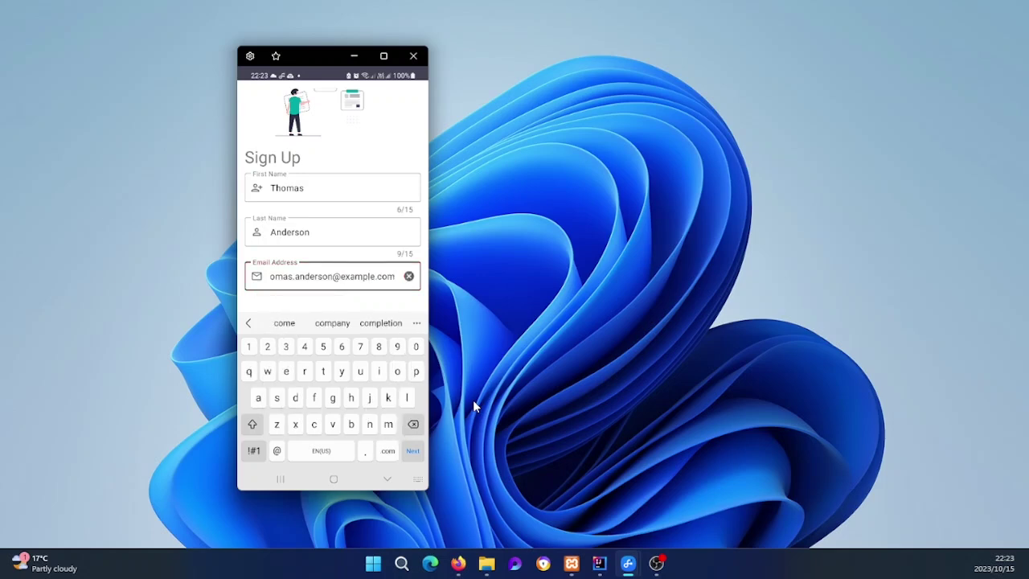
key("Tab")
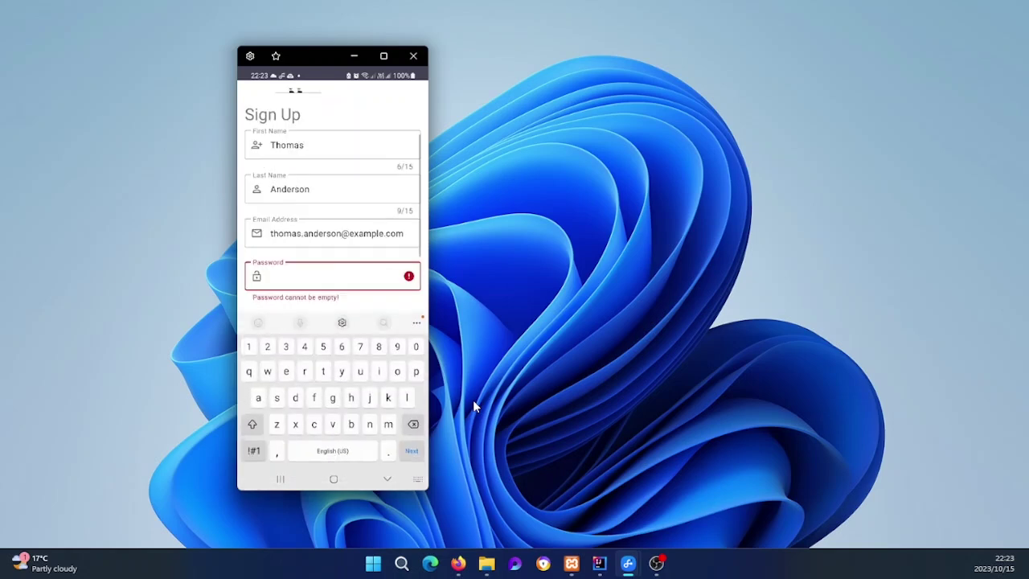
Step: Enter an account password in both the Password and Confirm password fields
type("passw")
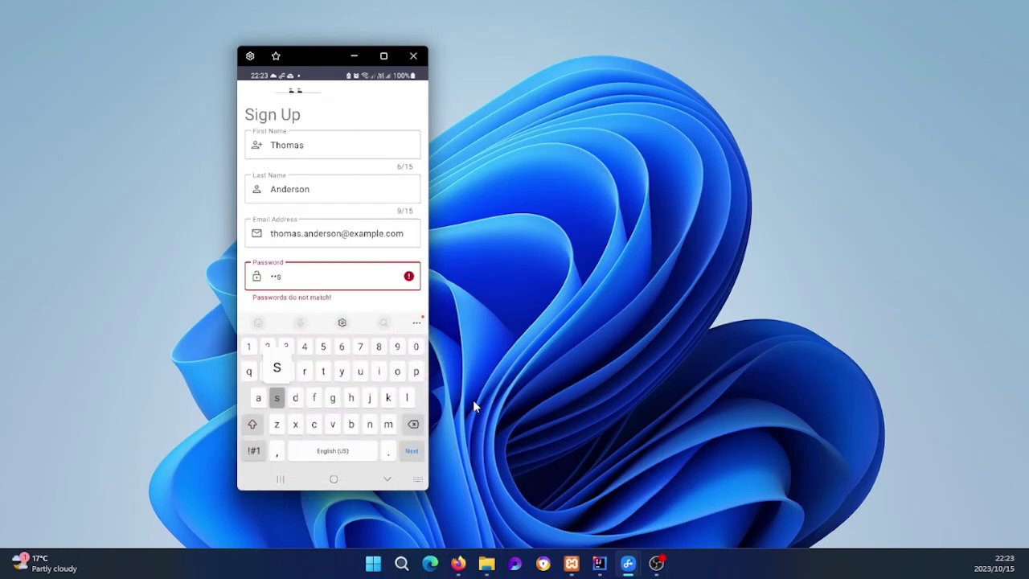
type("ord12")
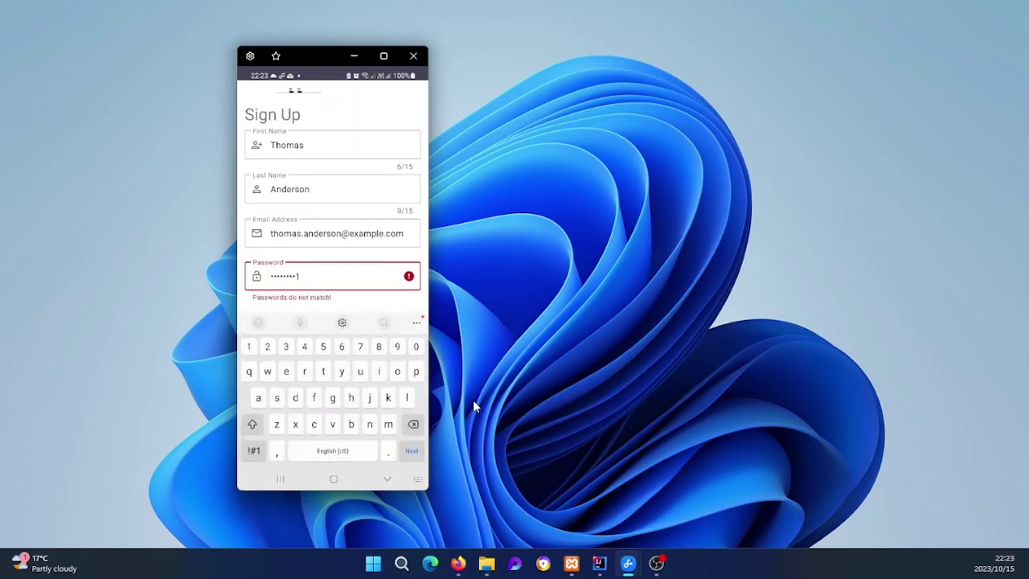
type("3")
key("Return")
type("p")
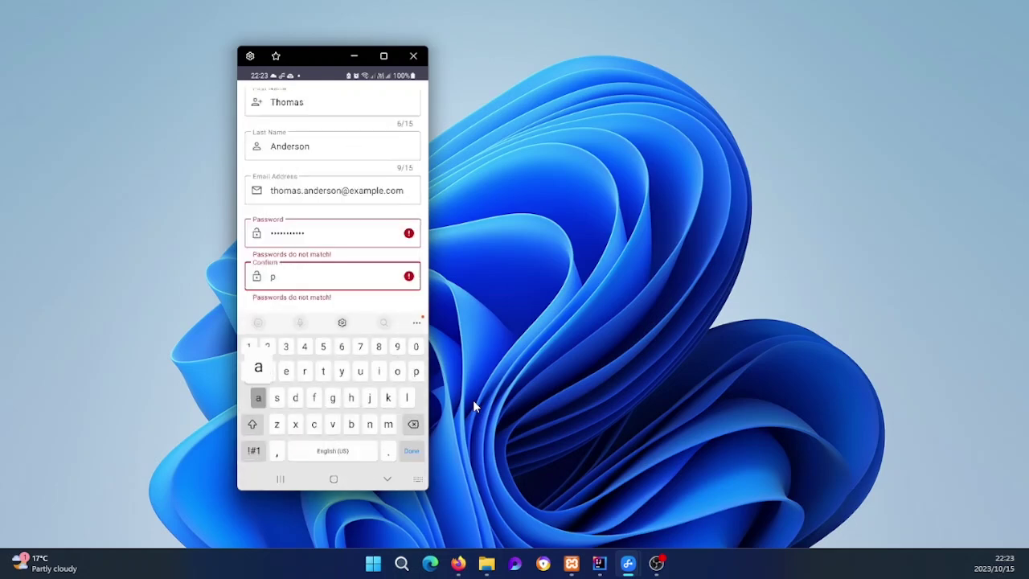
type("assword123")
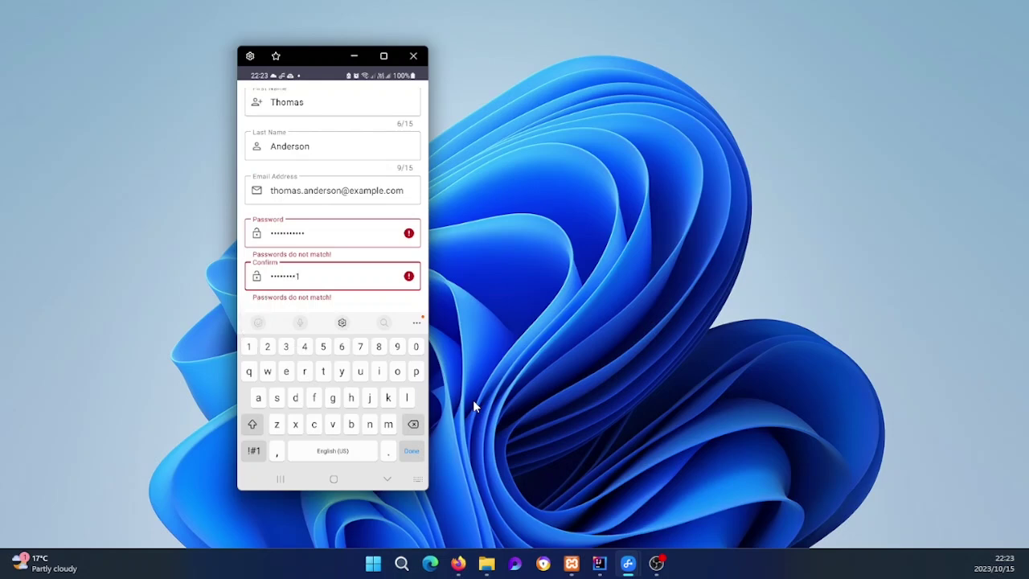
key("Return")
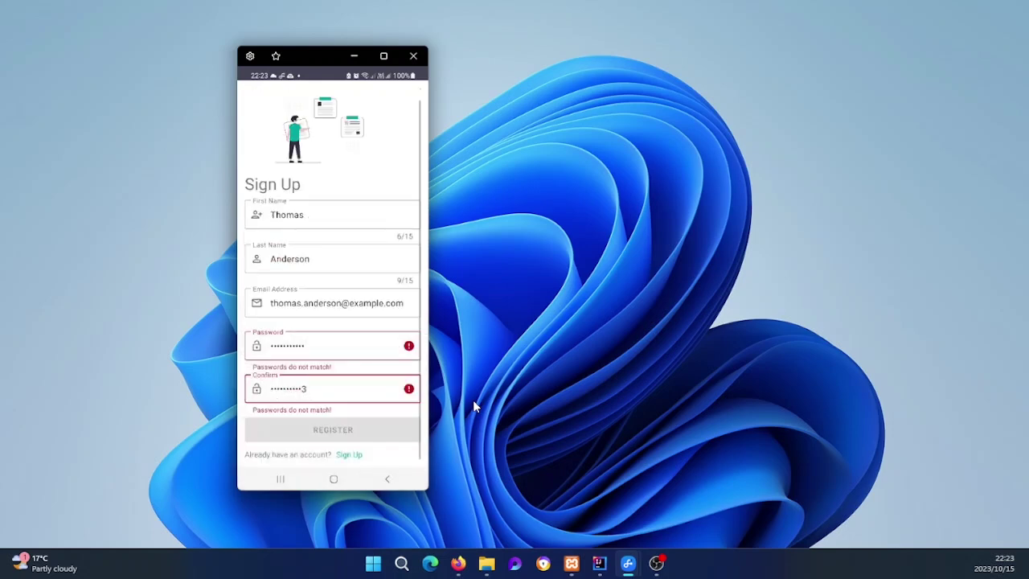
Step: Re-enter the password and its confirmation so the two fields match without warnings
key("shift+Tab")
key("BackSpace")
key("BackSpace")
key("BackSpace")
key("BackSpace")
key("BackSpace")
key("BackSpace")
key("BackSpace")
key("BackSpace")
key("BackSpace")
key("BackSpace")
key("BackSpace")
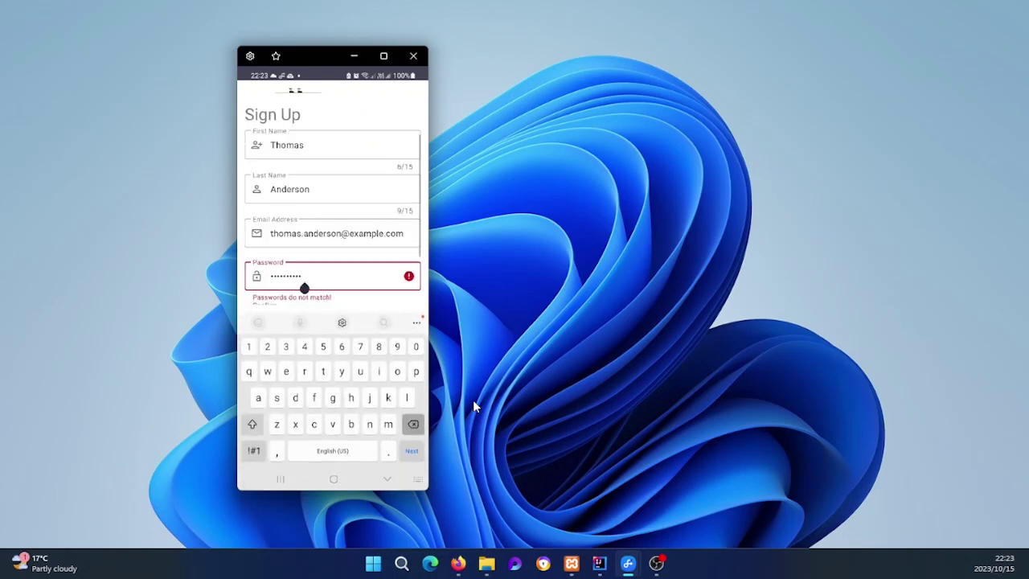
type("as")
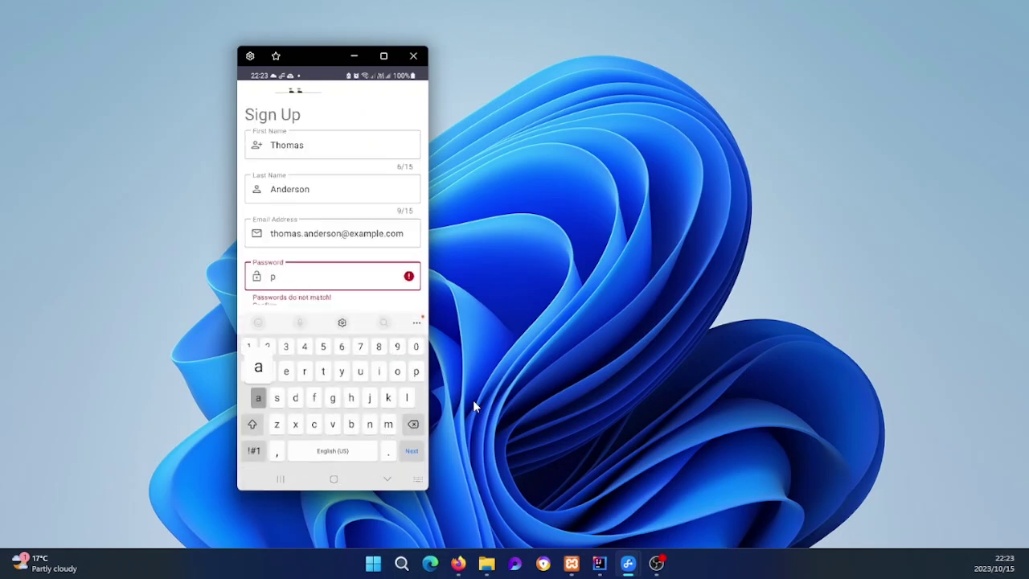
type("rd12")
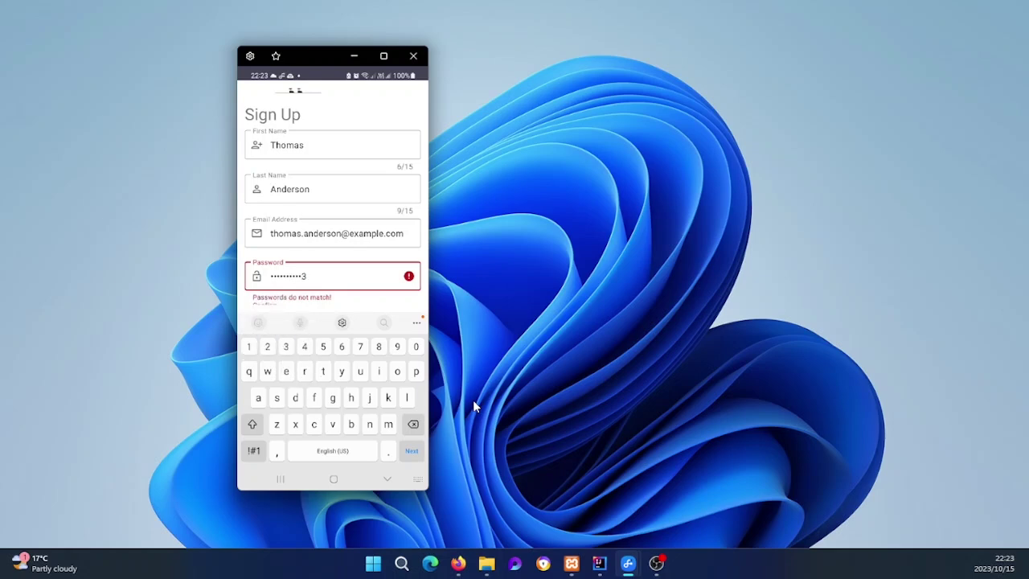
type("3")
key("Tab")
key("BackSpace")
key("BackSpace")
key("BackSpace")
type("p")
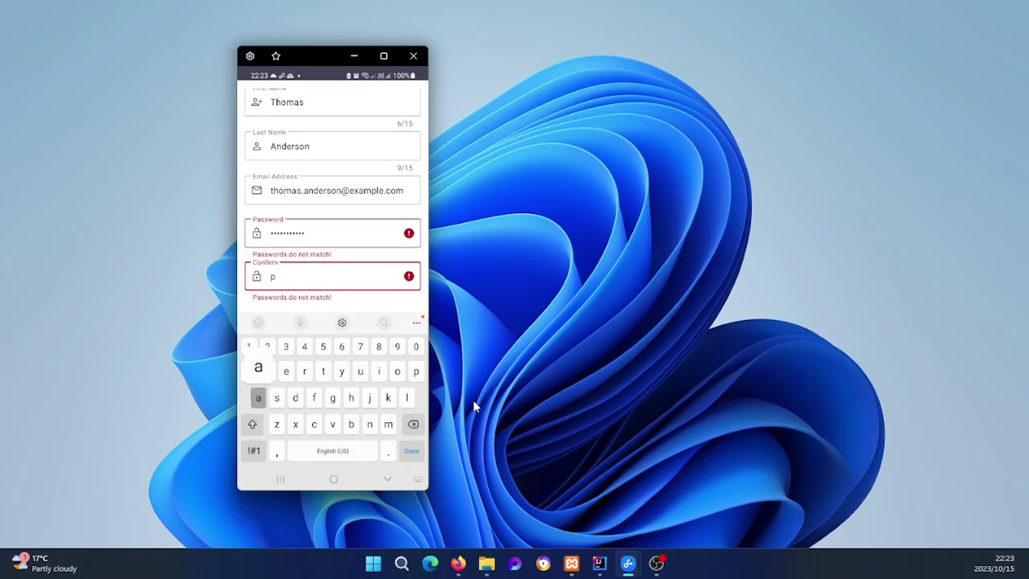
type("assword1")
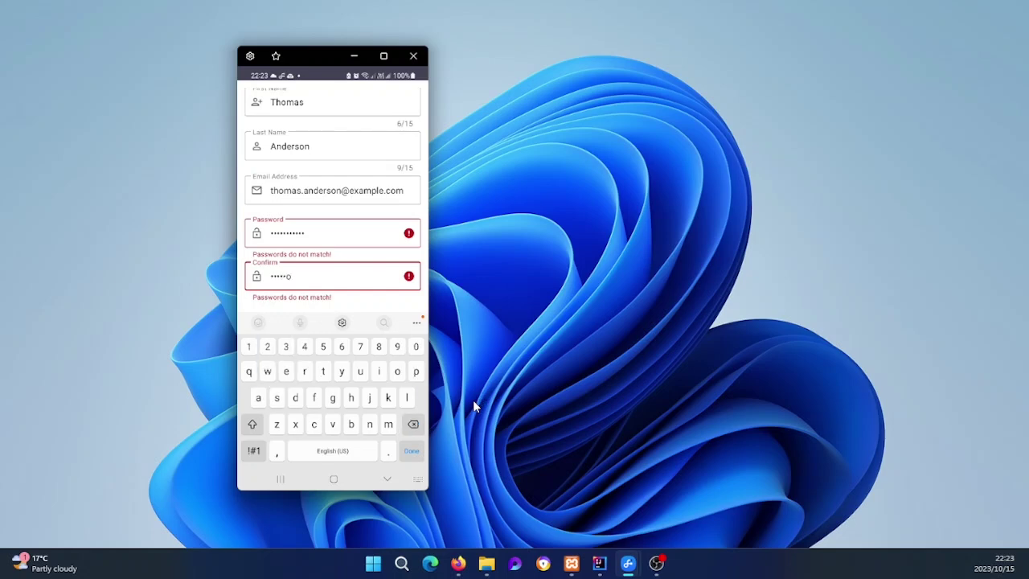
type("23")
key("Escape")
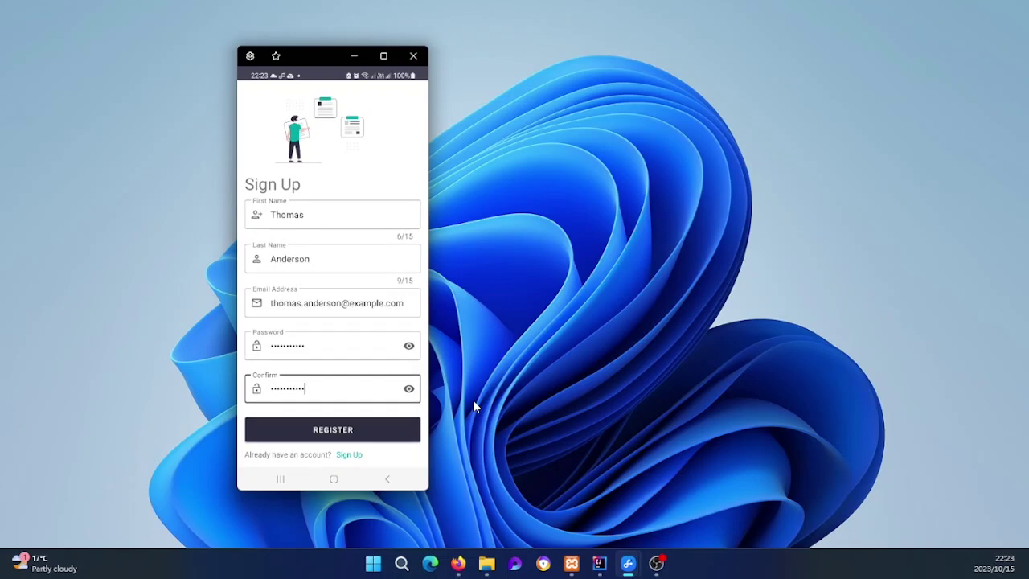
Step: Clear the Last Name field and retype the surname without its trailing space
key("shift+Tab")
key("shift+Tab")
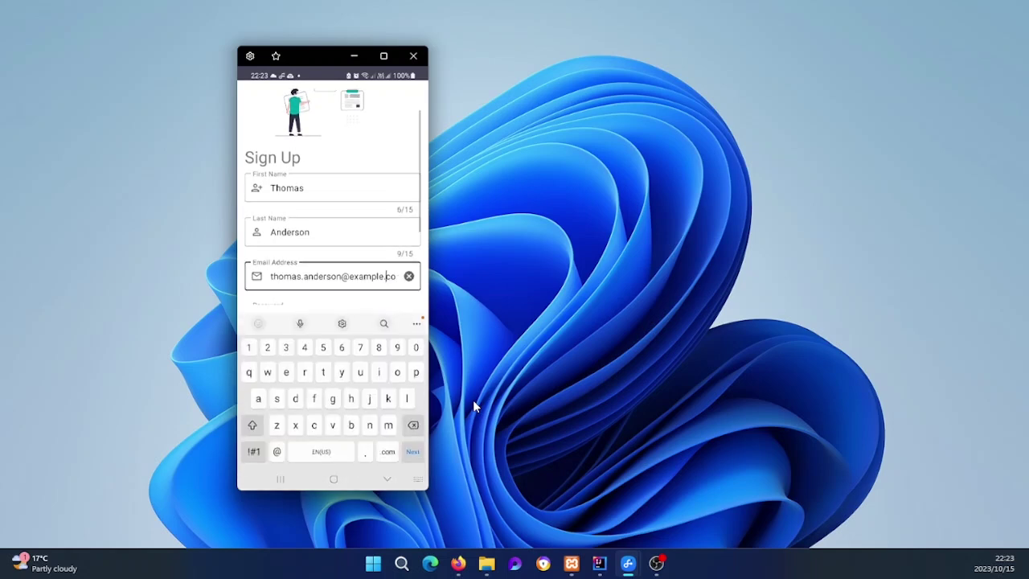
key("shift+Tab")
key("BackSpace")
key("BackSpace")
key("BackSpace")
key("BackSpace")
key("BackSpace")
key("BackSpace")
key("BackSpace")
key("BackSpace")
key("BackSpace")
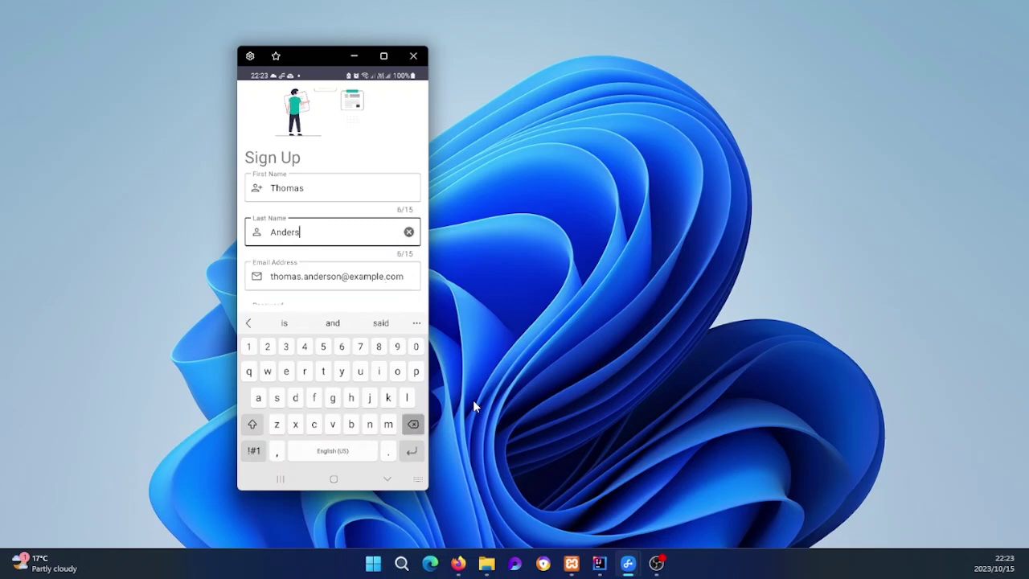
key("Escape")
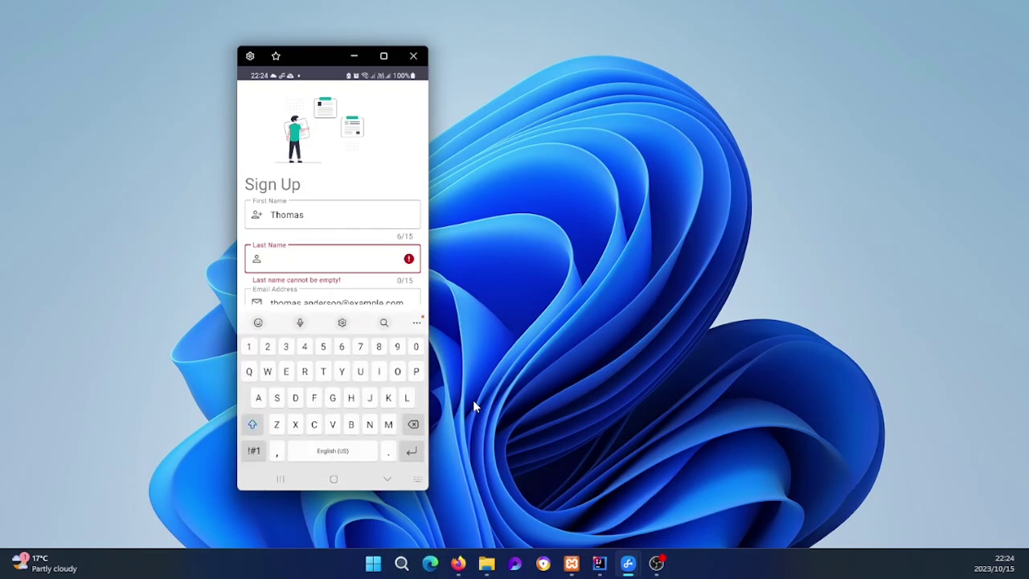
type("Amder")
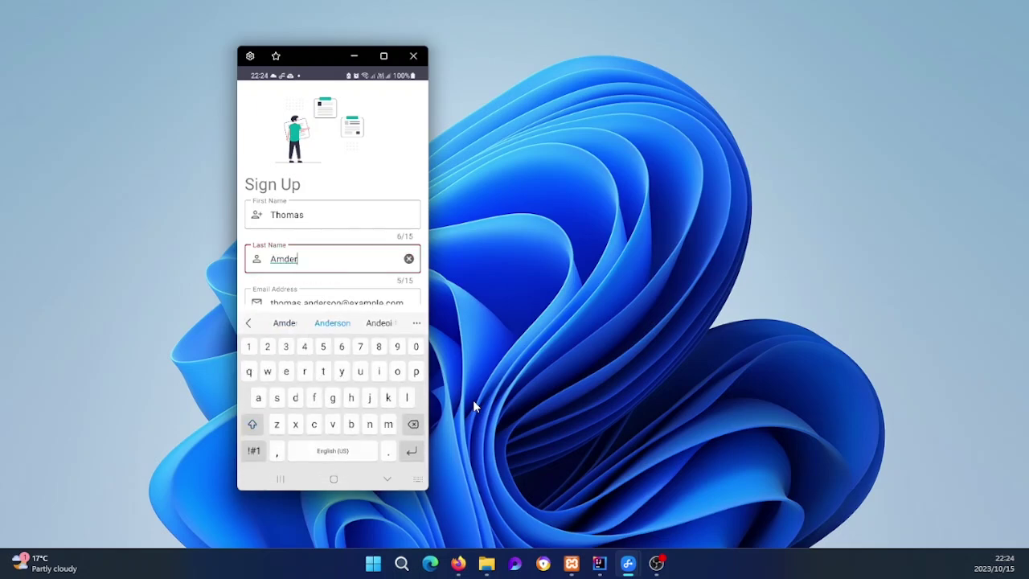
key("BackSpace")
key("BackSpace")
key("BackSpace")
key("BackSpace")
key("BackSpace")
type("Anderson")
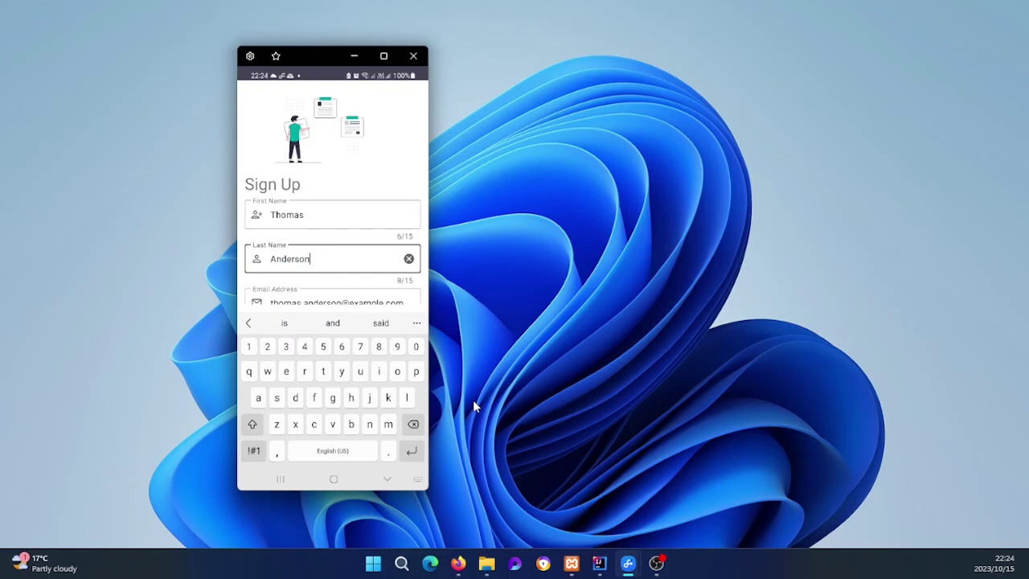
key("Escape")
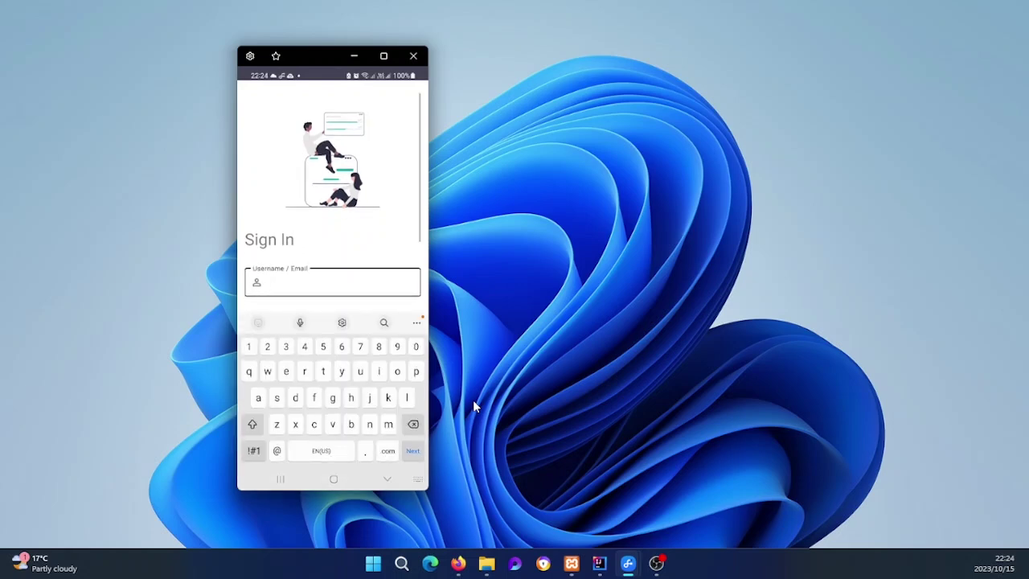
Step: Enter the registered e-mail in Username/Email and the account password on the Sign In screen
type("t")
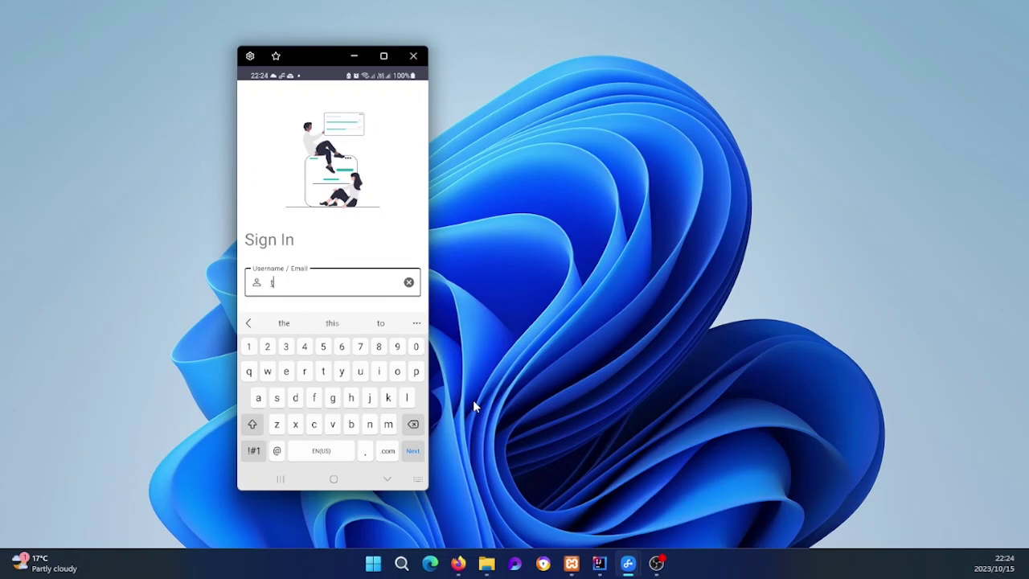
type("hom")
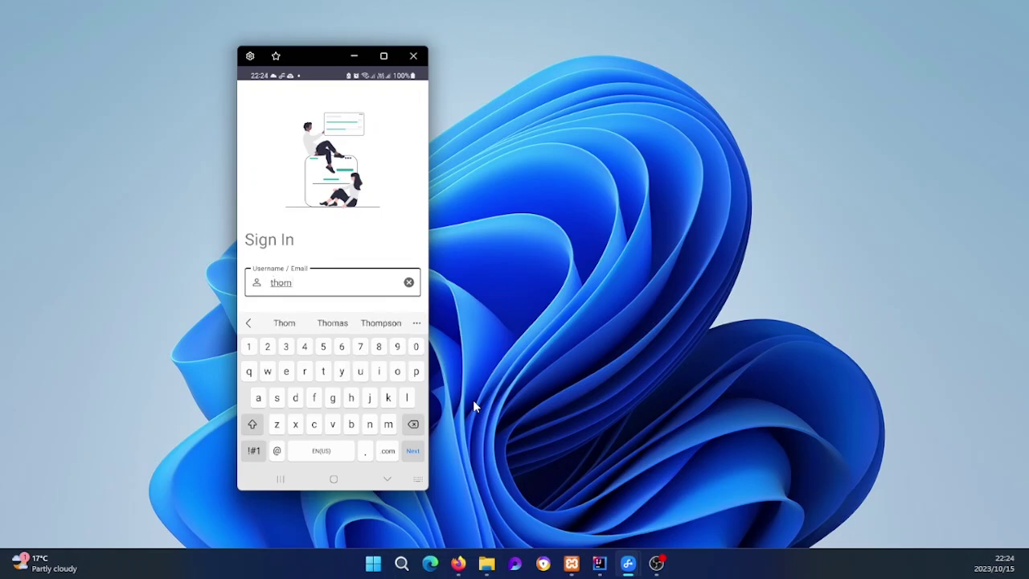
type("as")
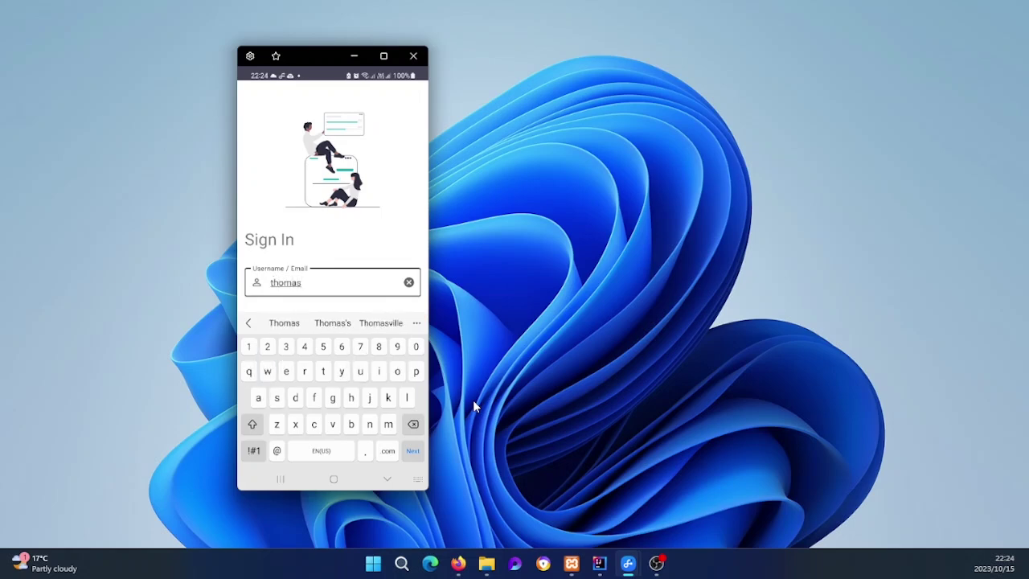
type(".an")
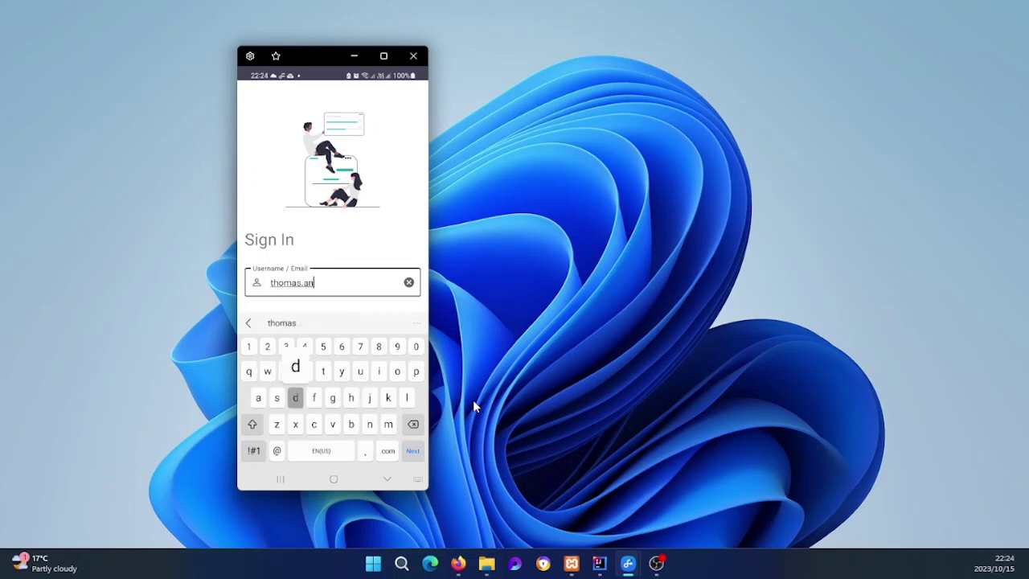
type("derson")
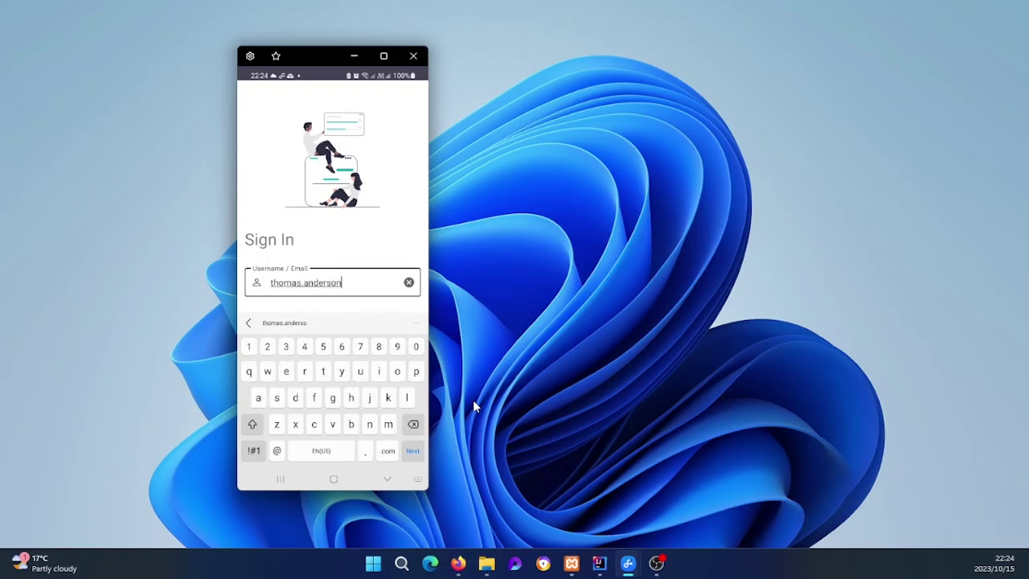
type("@example.com")
key("Tab")
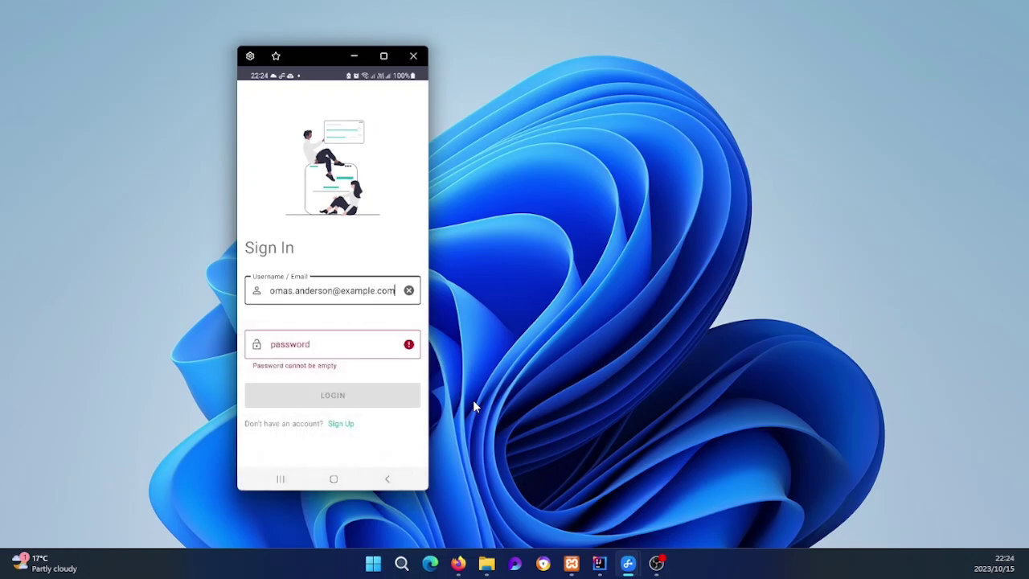
key("Escape")
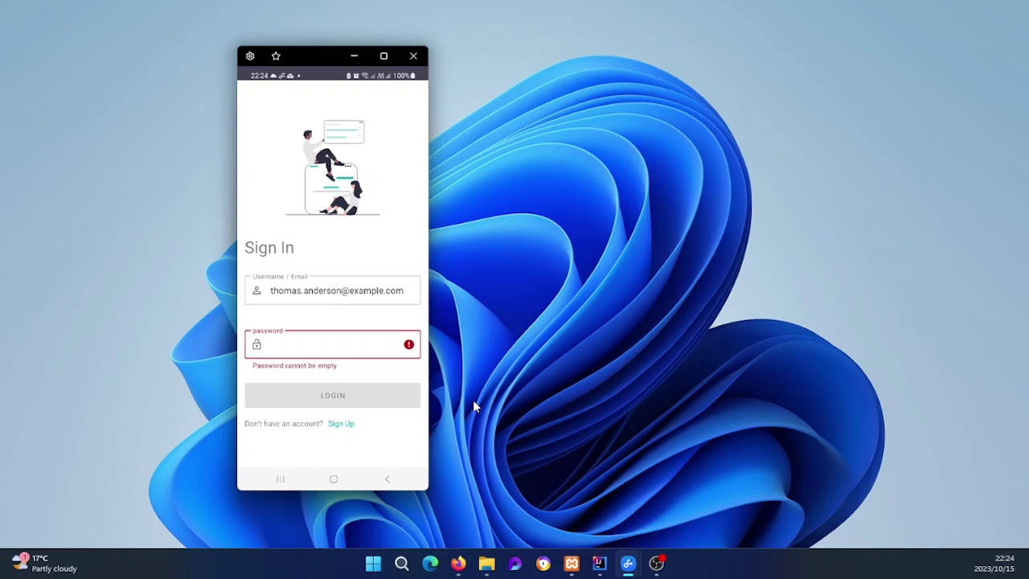
type("password123")
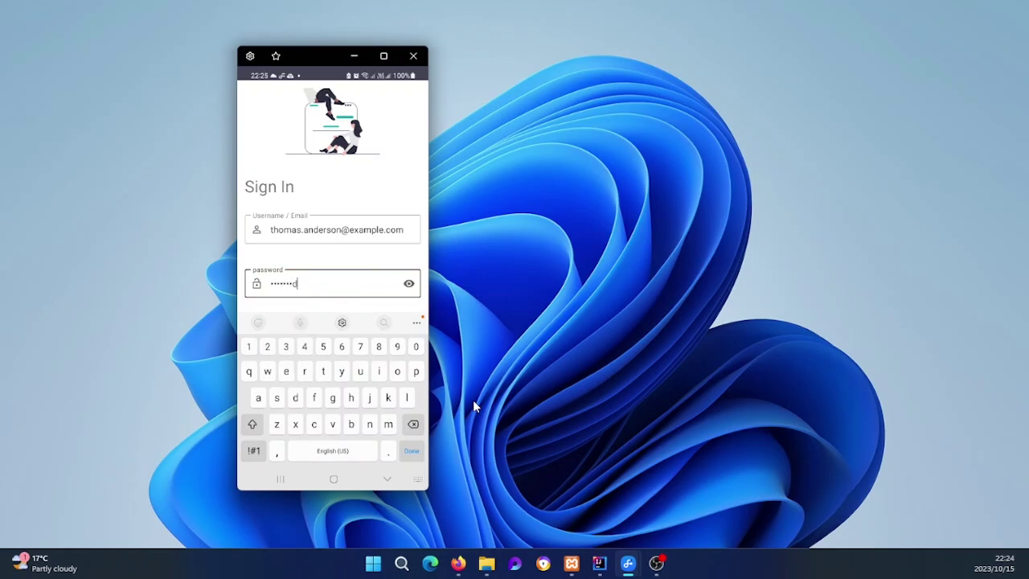
key("Escape")
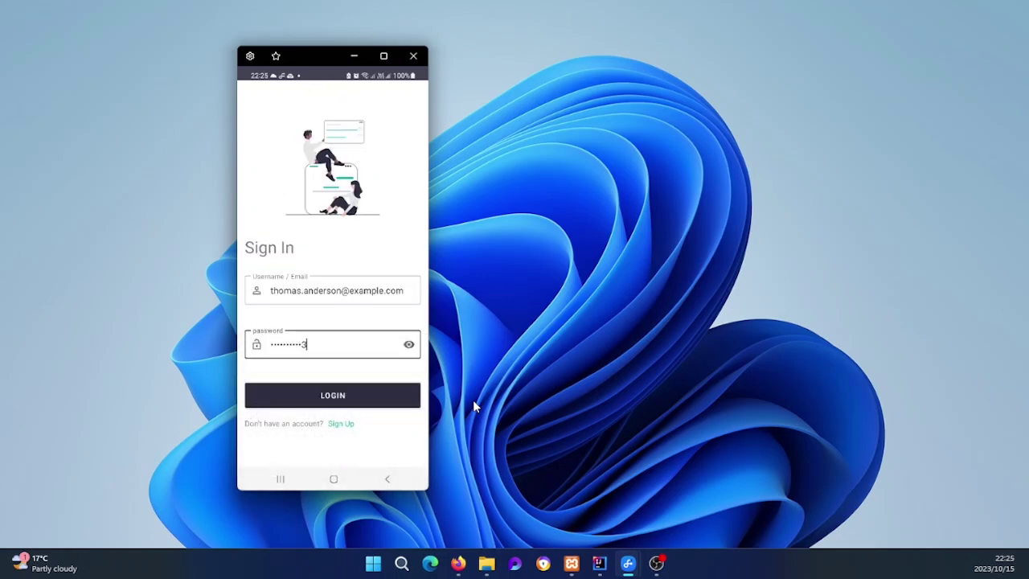
Step: Browse the my_notes users table in phpMyAdmin and highlight the newly added user's row
left_click(458, 562)
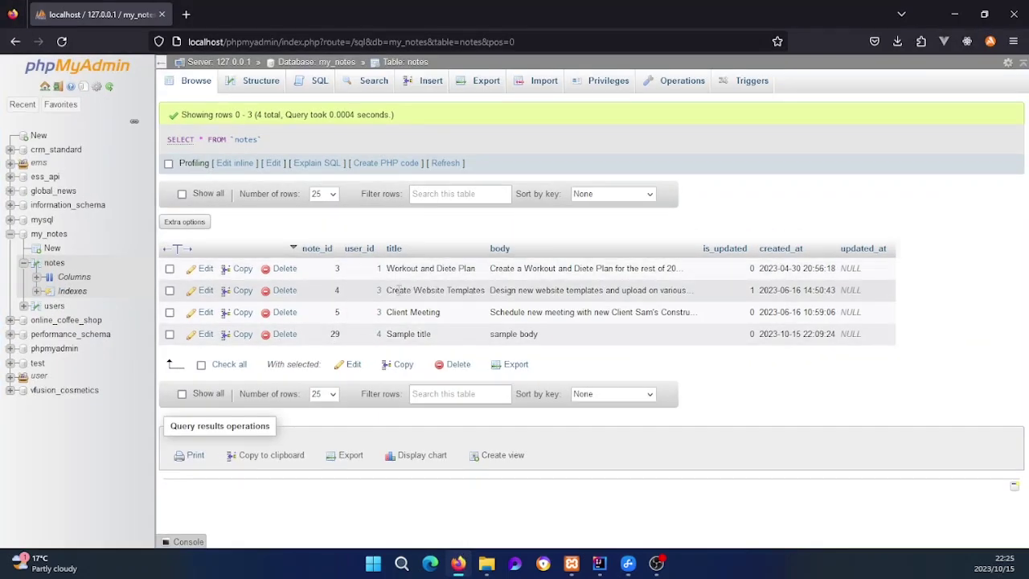
left_click(53, 237)
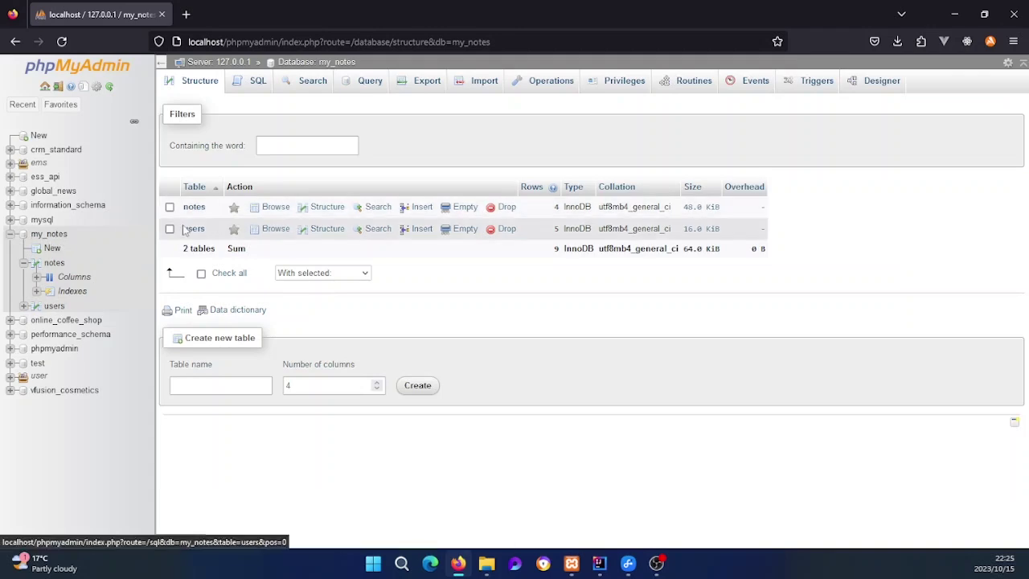
left_click(193, 228)
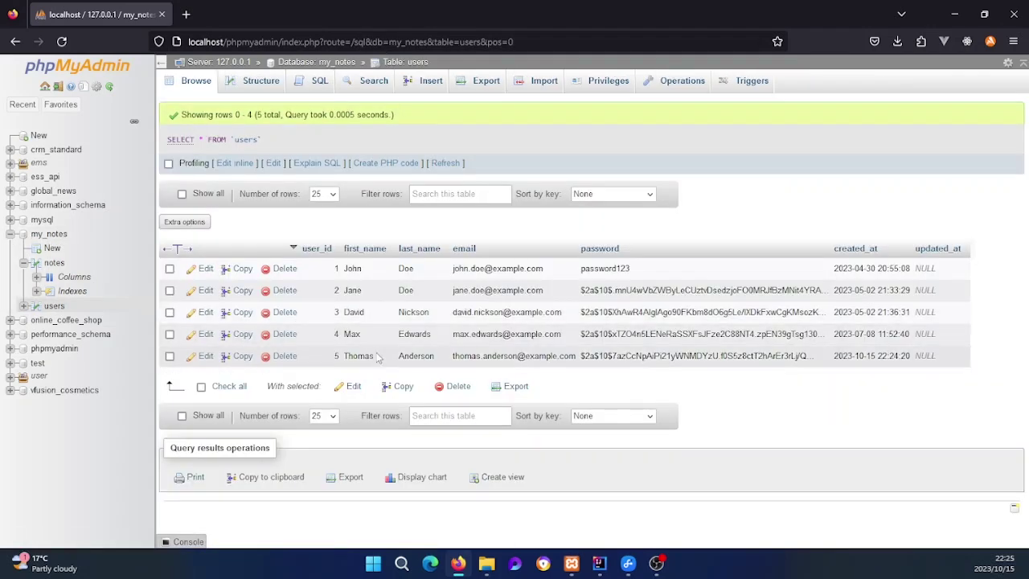
left_click_drag(351, 357, 586, 377)
left_click(591, 373)
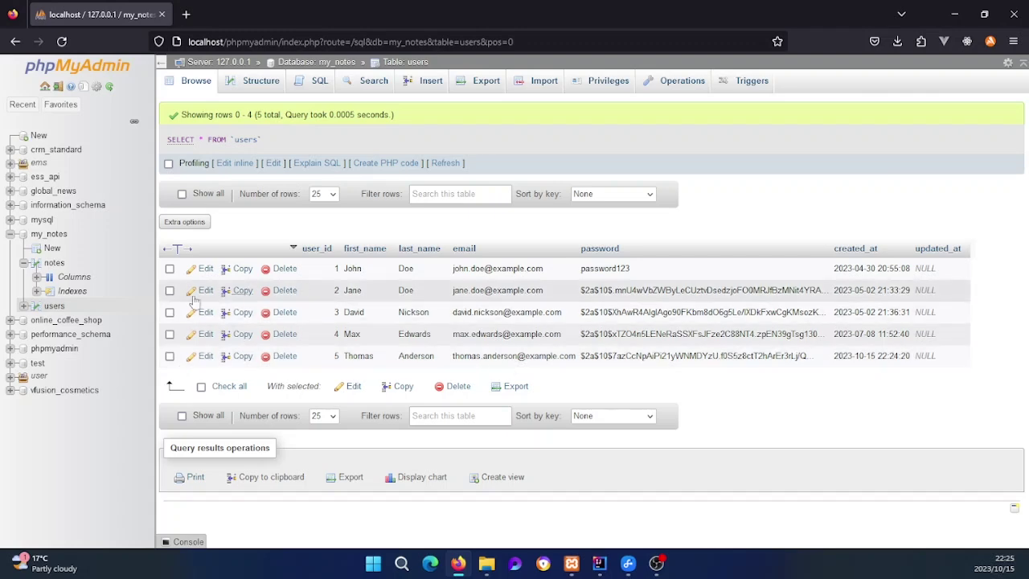
Step: Check the notes table, then return to the users table
left_click(50, 234)
left_click(193, 206)
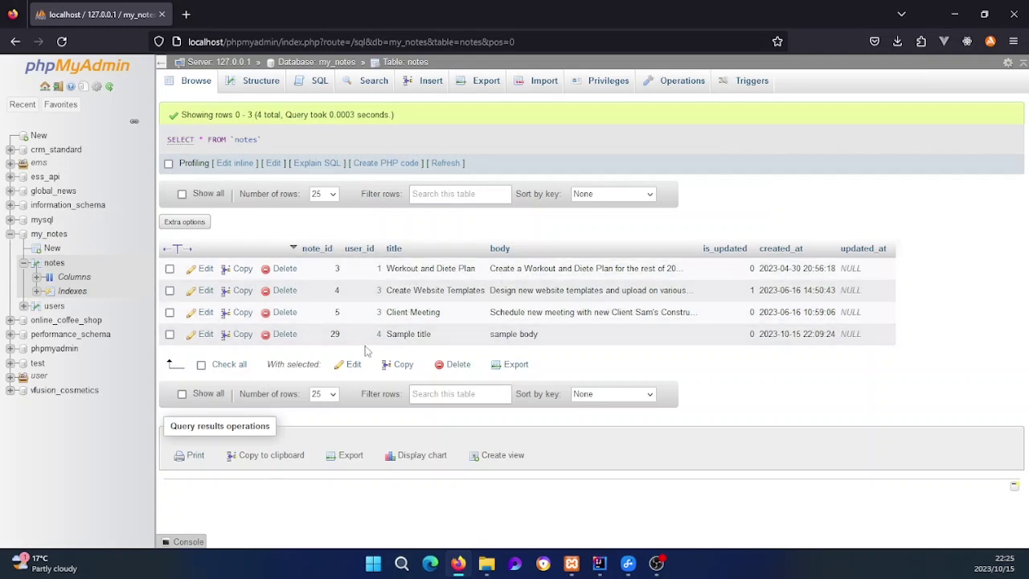
left_click(54, 306)
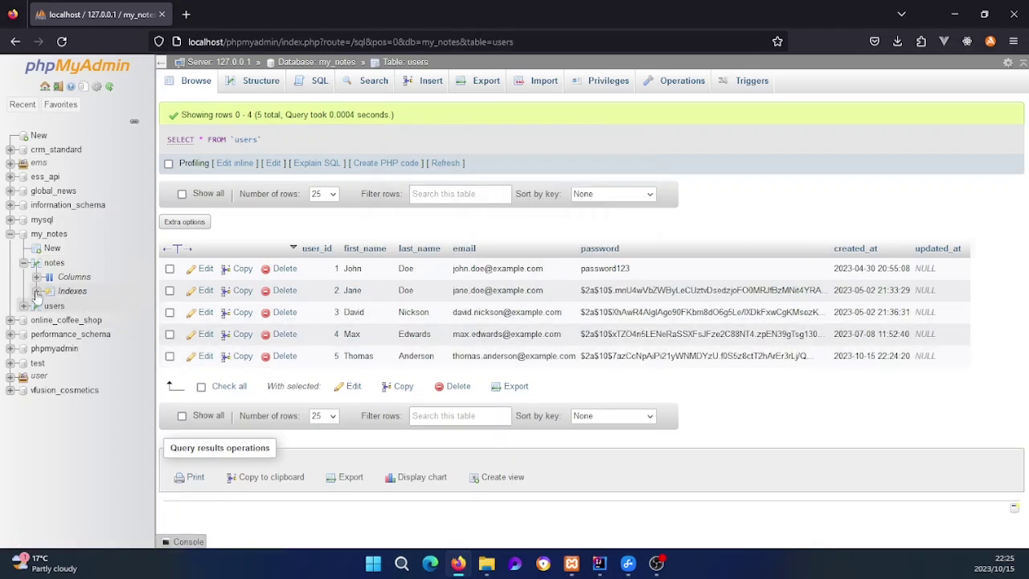
Step: Open the notes table in phpMyAdmin
left_click(51, 264)
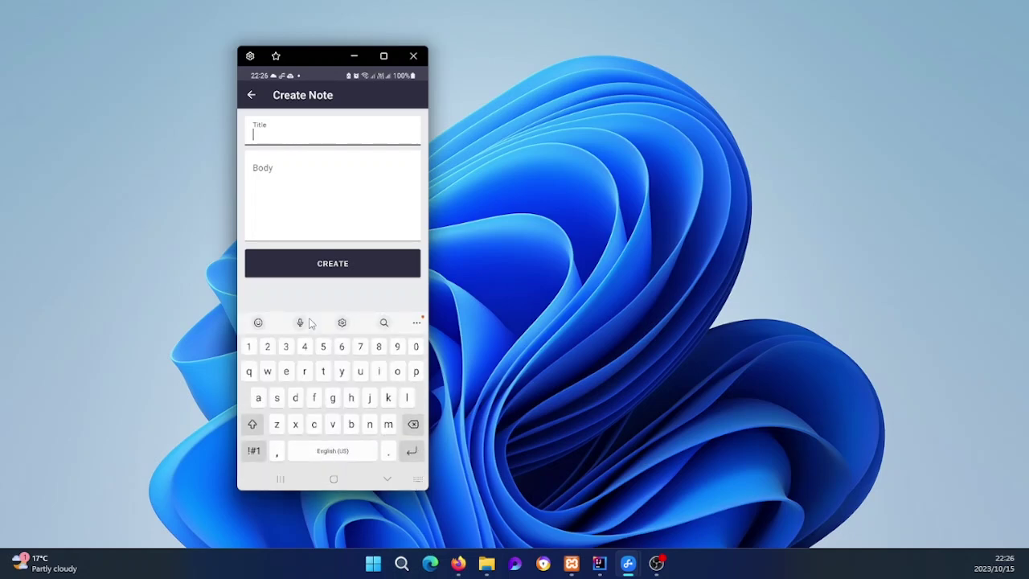
Step: Give the note the title 'New note title by' plus the user's name and a matching 'note body by' text
type("N")
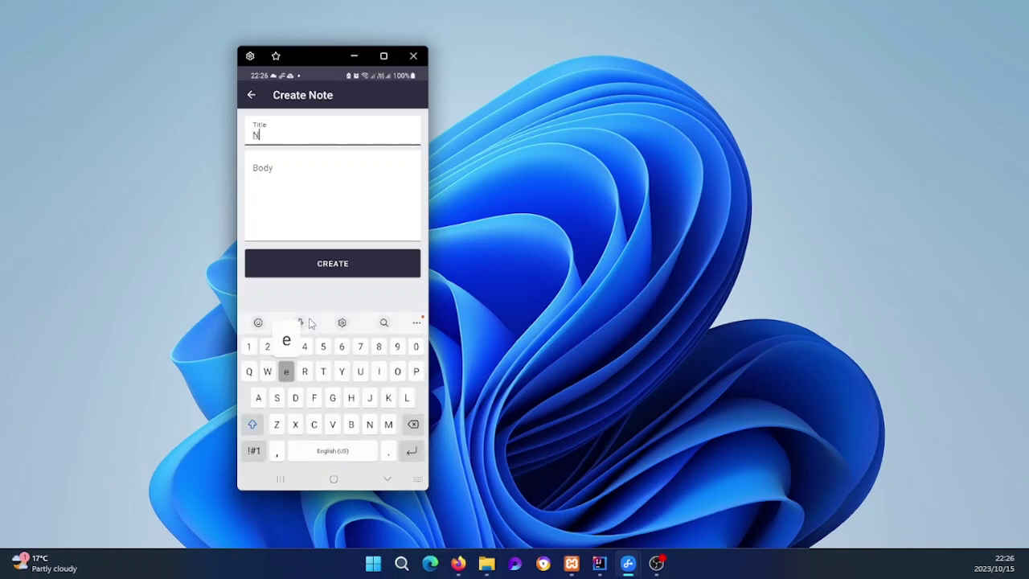
type("ew note ")
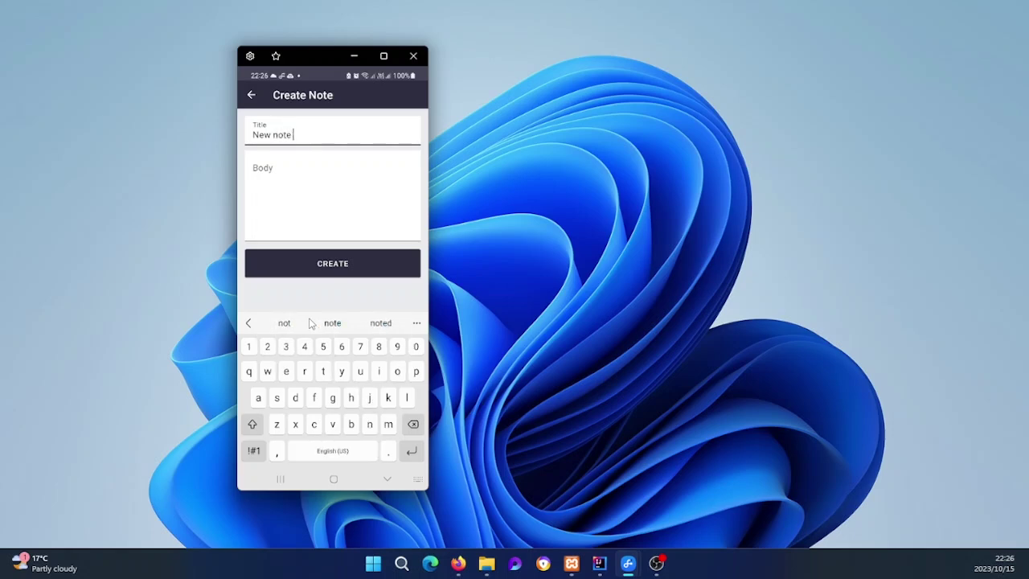
type("totle by Thomas")
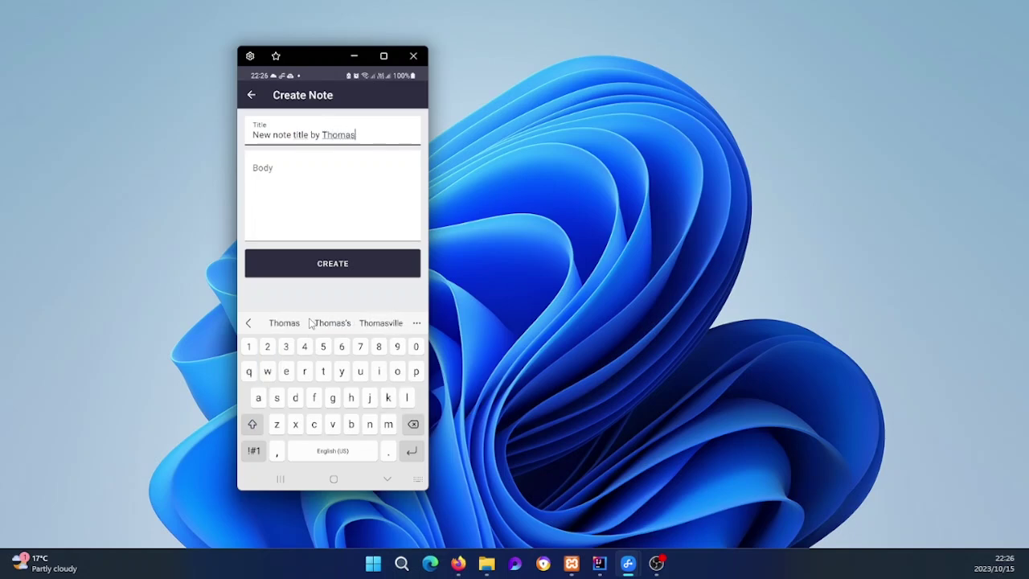
key("Tab")
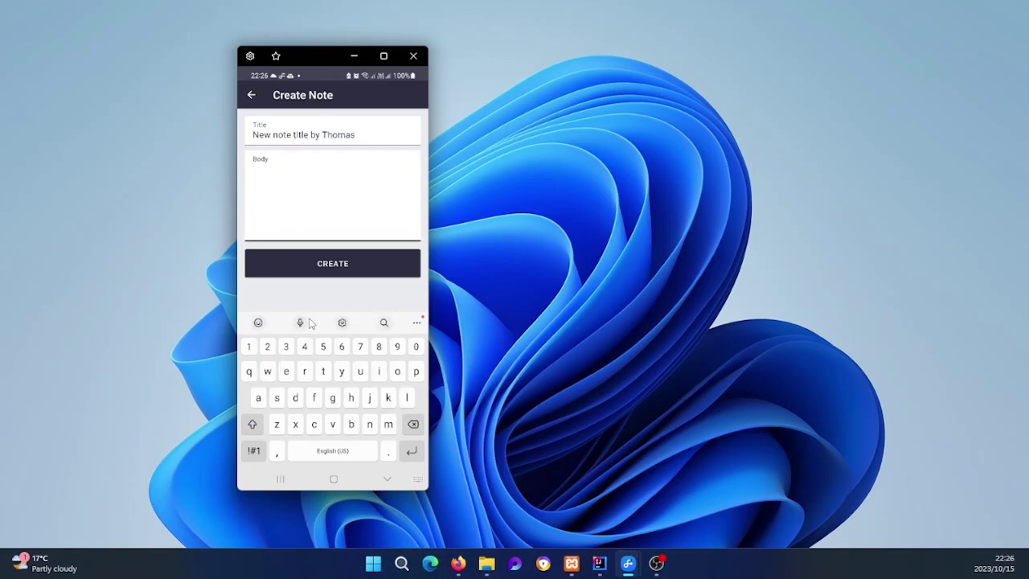
type("new no")
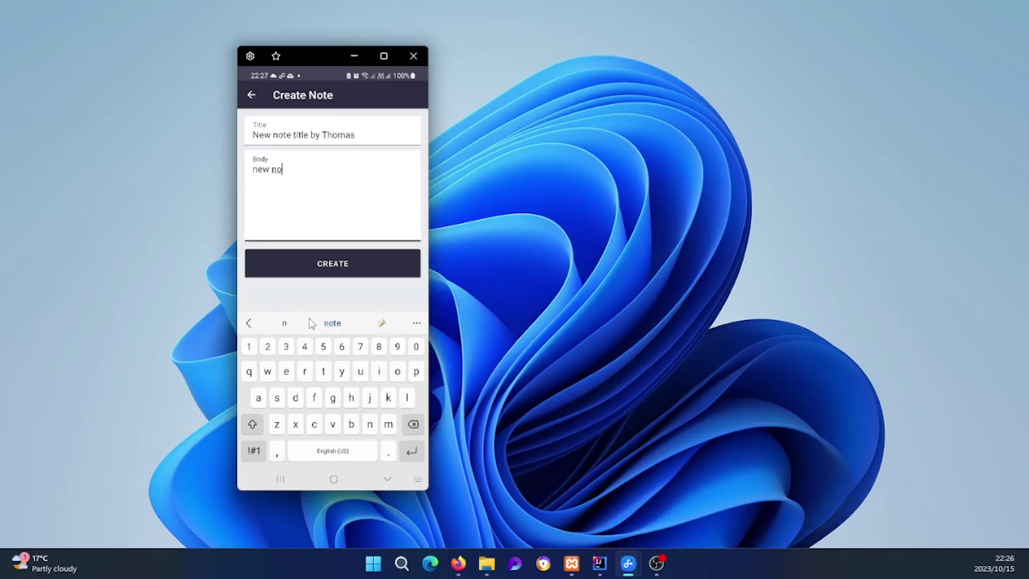
type("te by th")
key("BackSpace")
key("BackSpace")
key("BackSpace")
key("BackSpace")
key("BackSpace")
key("BackSpace")
type("note body by Thomas")
key("Escape")
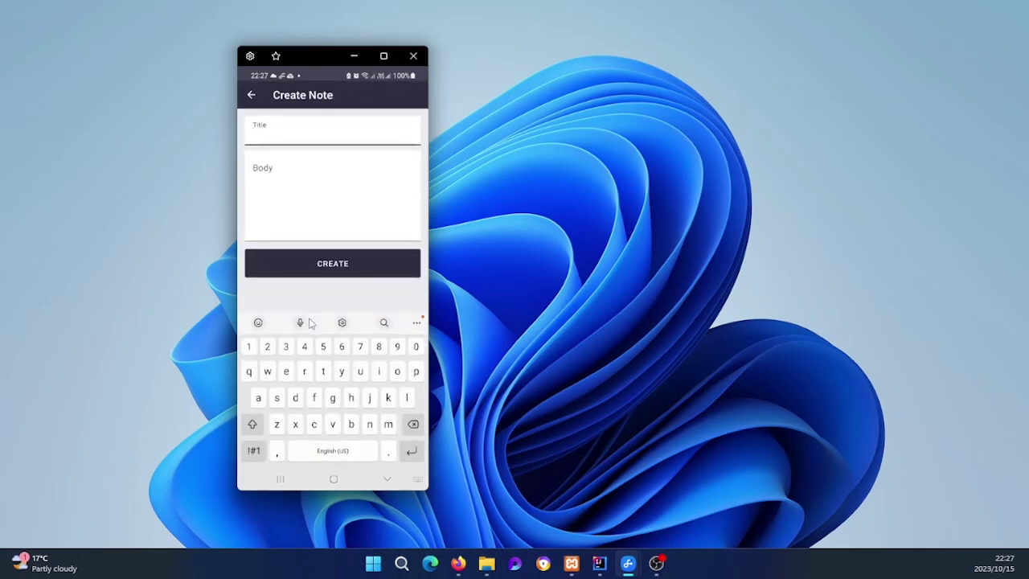
Step: Enter a draft title 'Another one by' plus the user's name and start the body
type("Anoty")
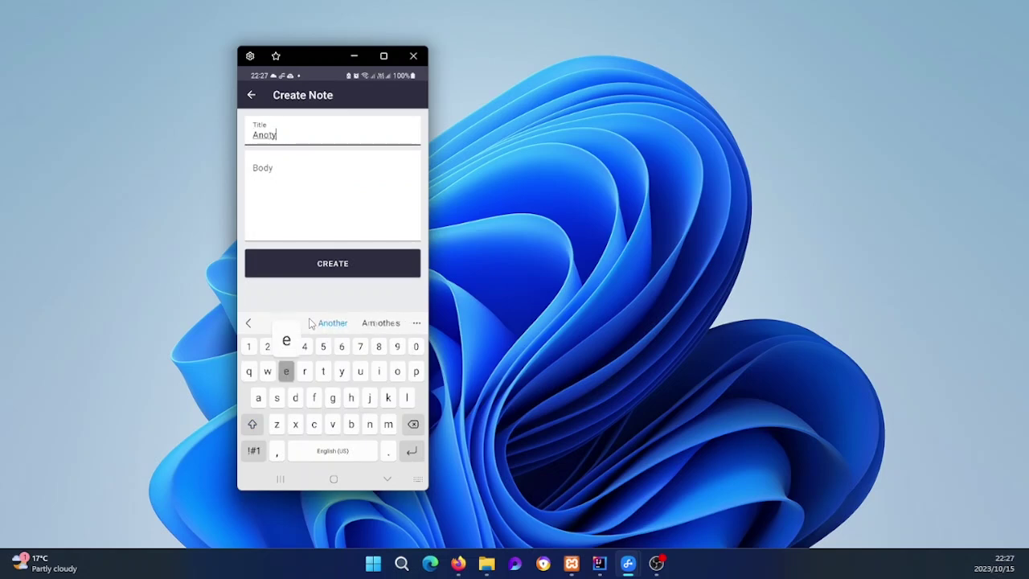
key("BackSpace")
type("her ")
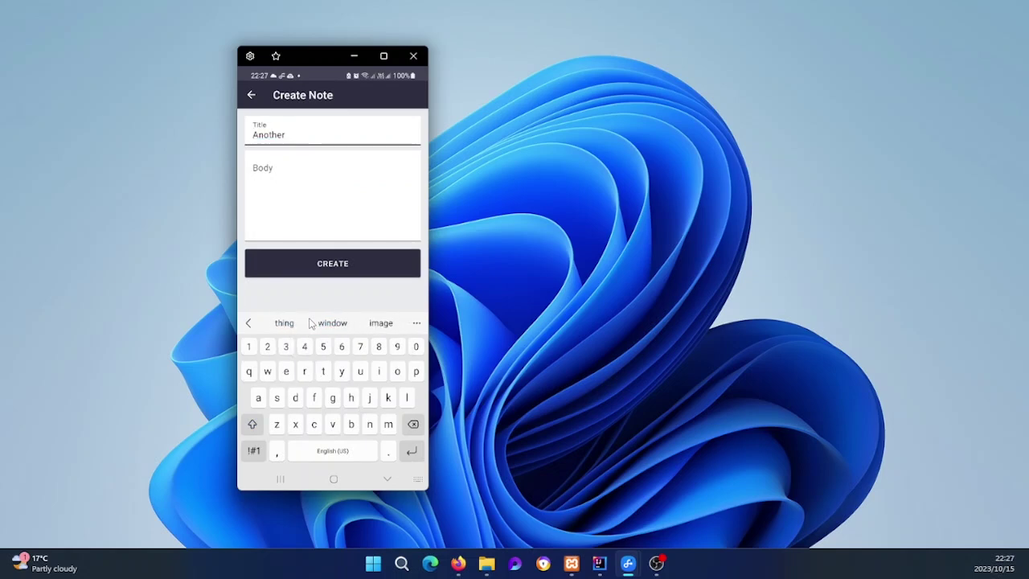
type("one by t")
key("BackSpace")
type("Thomas")
key("Tab")
type("an")
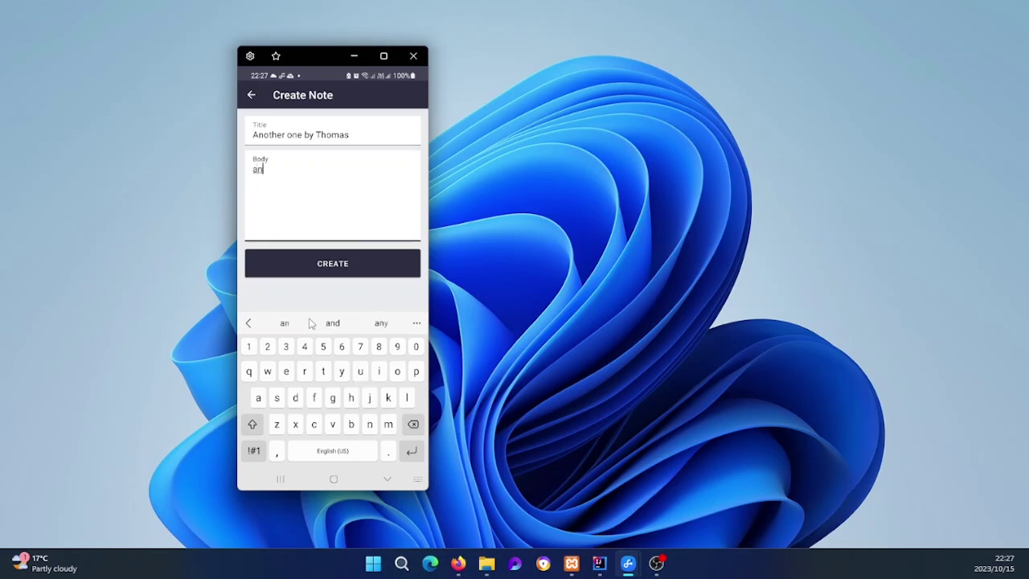
Step: Reword the title to 'Another title by' plus the name and set the body to match
left_click(304, 135)
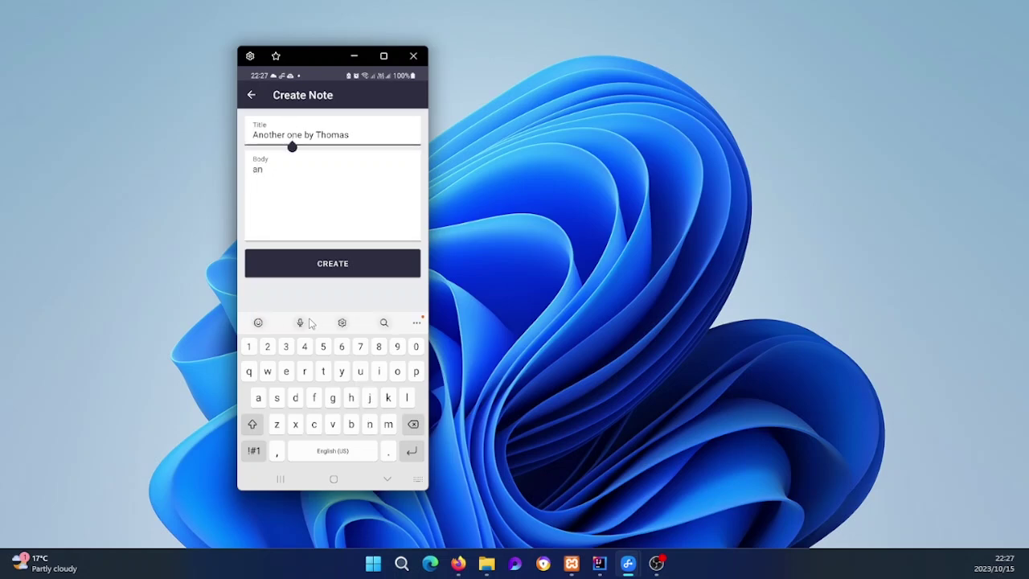
key("BackSpace")
key("BackSpace")
key("BackSpace")
key("BackSpace")
type("title")
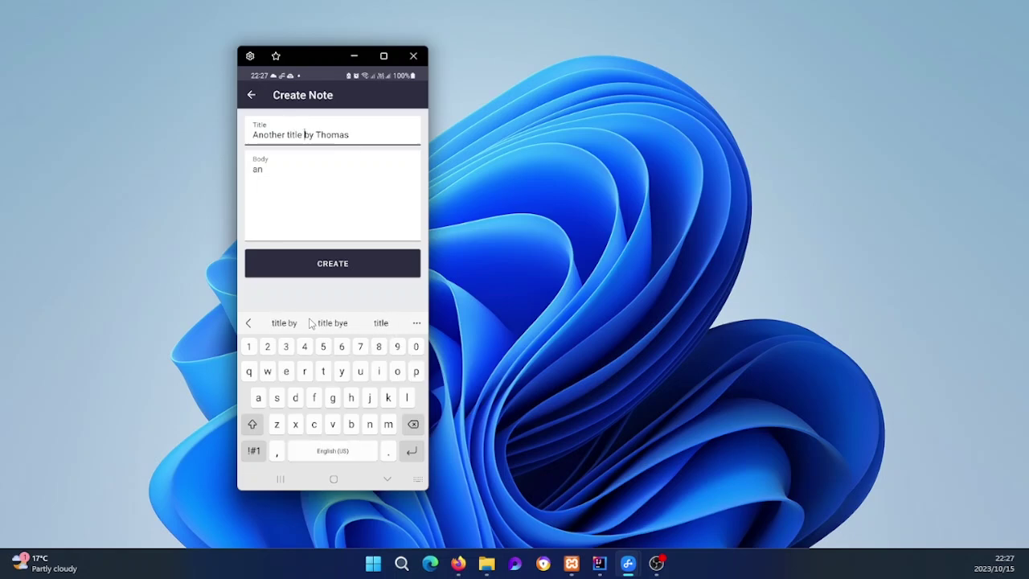
key("Tab")
key("BackSpace")
key("BackSpace")
type("another ")
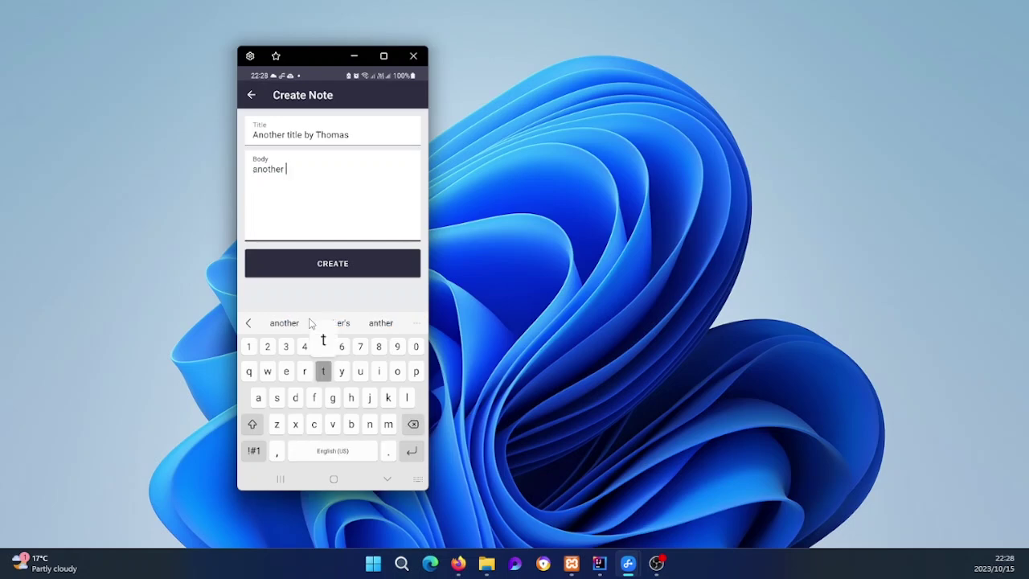
type("title by ")
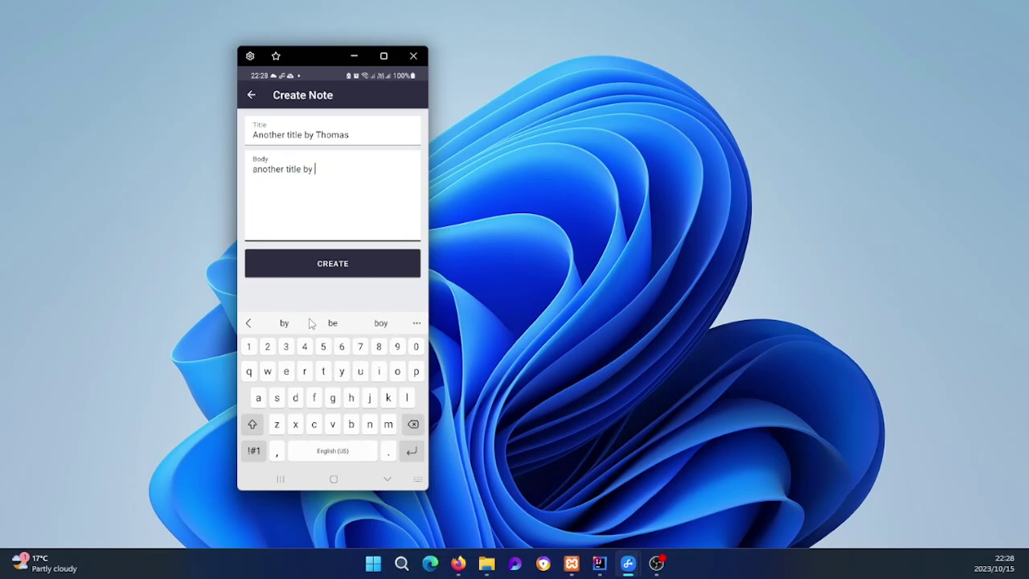
type("Thomas")
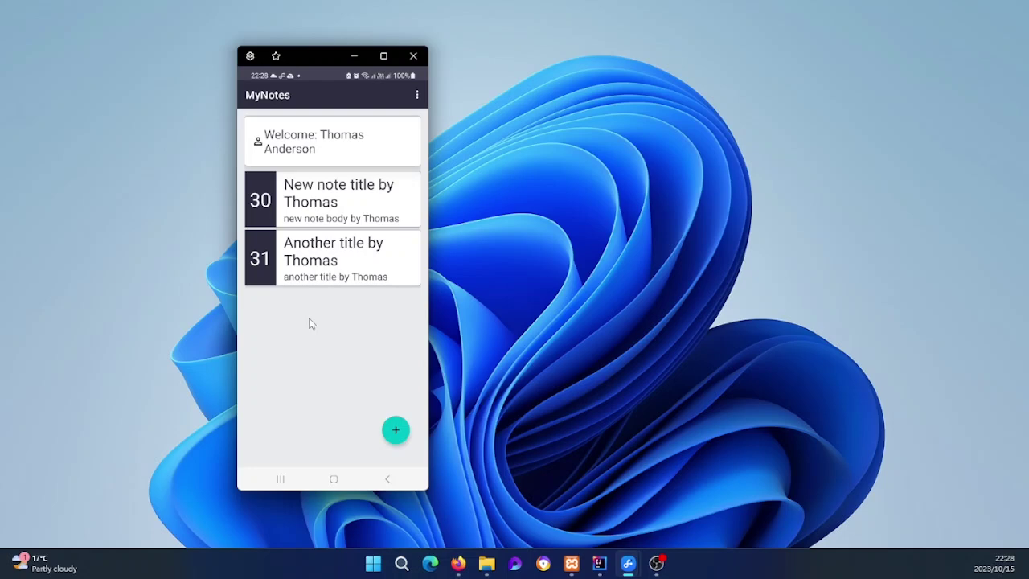
Step: Refresh phpMyAdmin's notes table to confirm note 31 is stored, then minimise Firefox
left_click(458, 563)
left_click(197, 83)
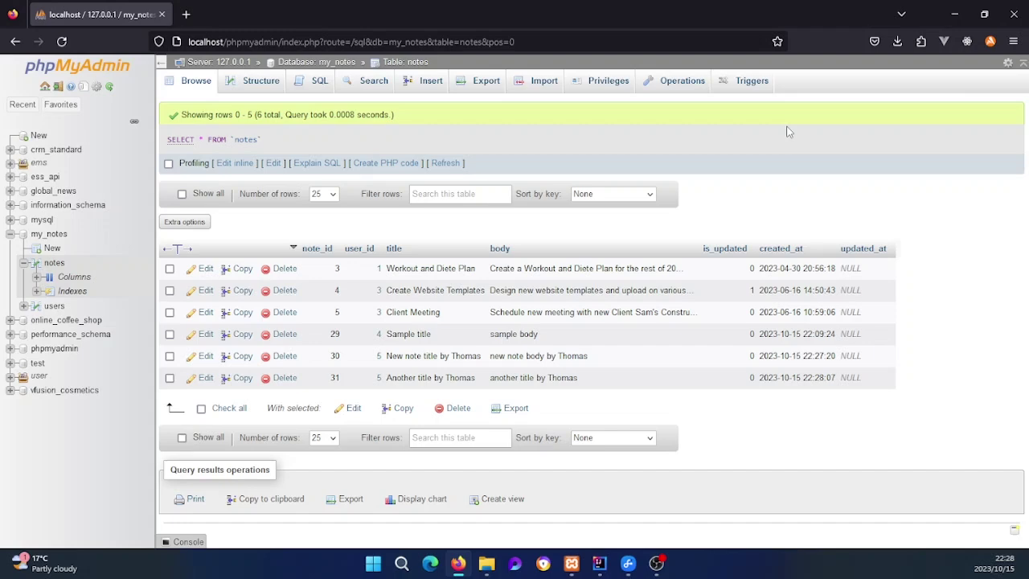
left_click(953, 17)
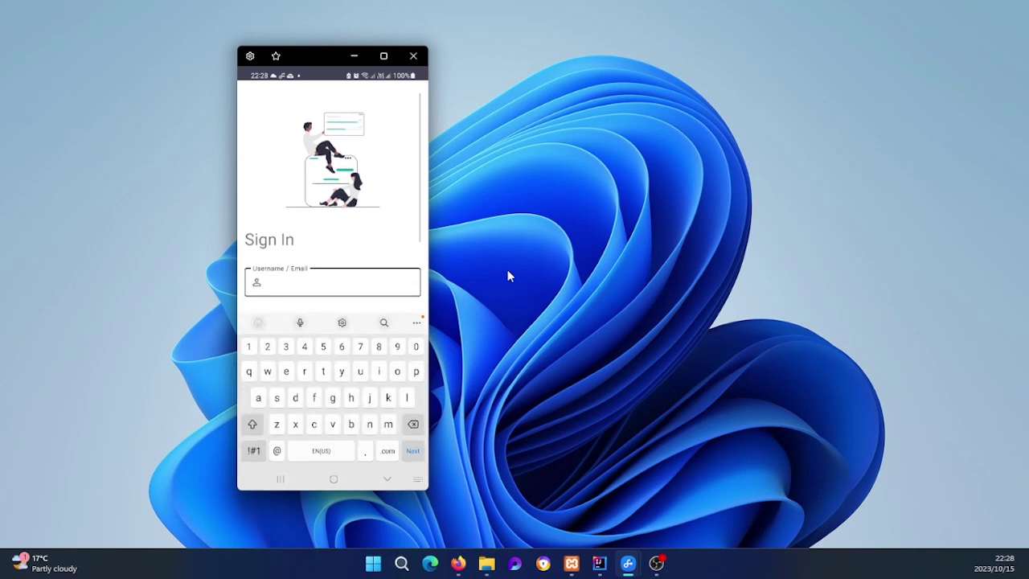
Step: Enter the account e-mail as username and the account password, then submit the sign-in form
type("Thomas")
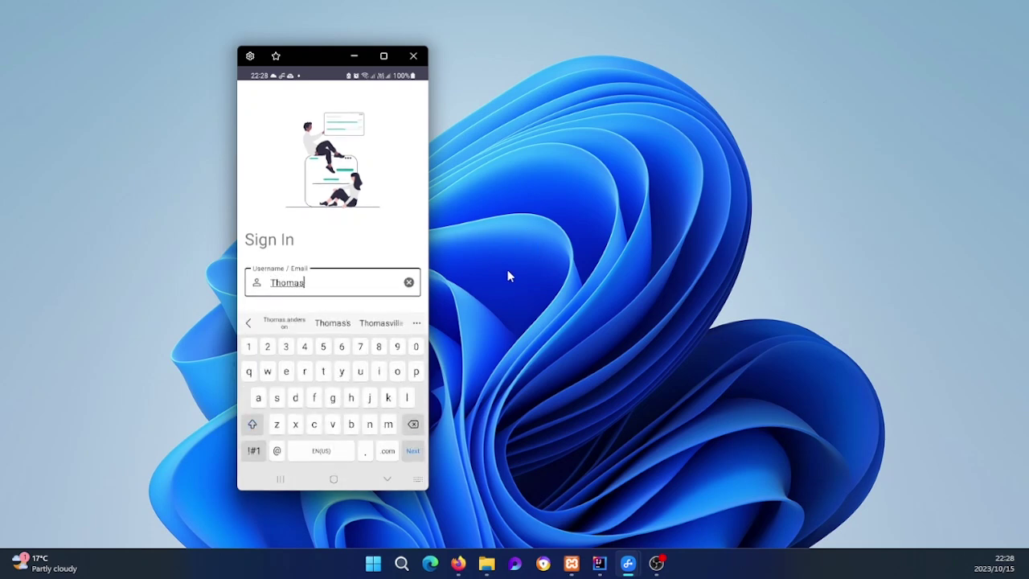
type("@")
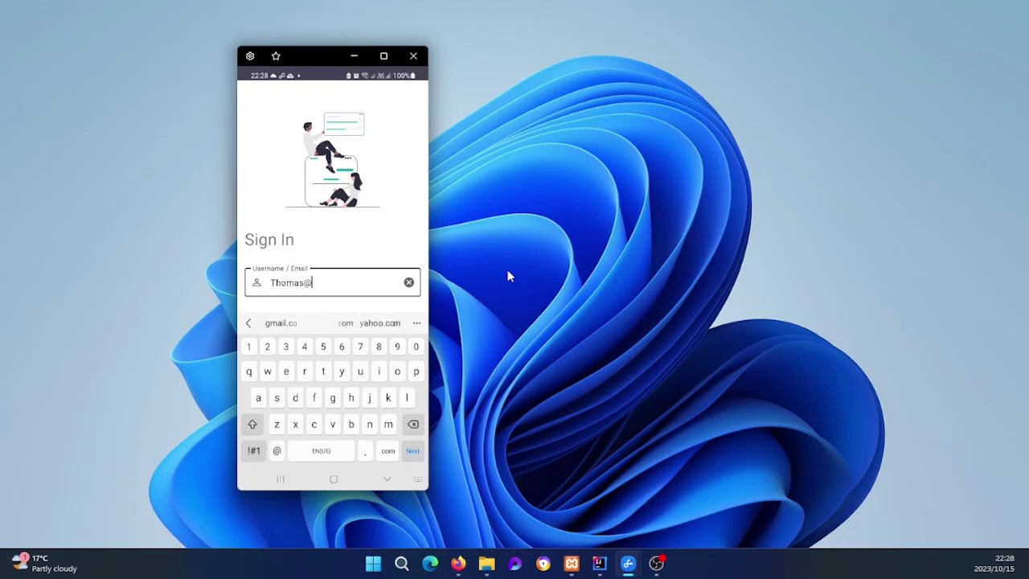
key("BackSpace")
type(".")
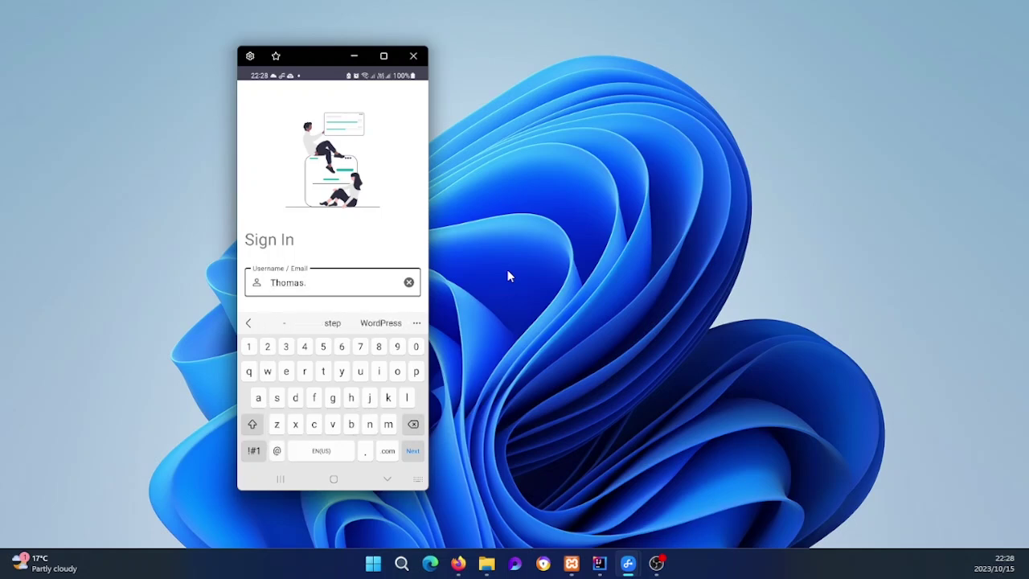
type("ander")
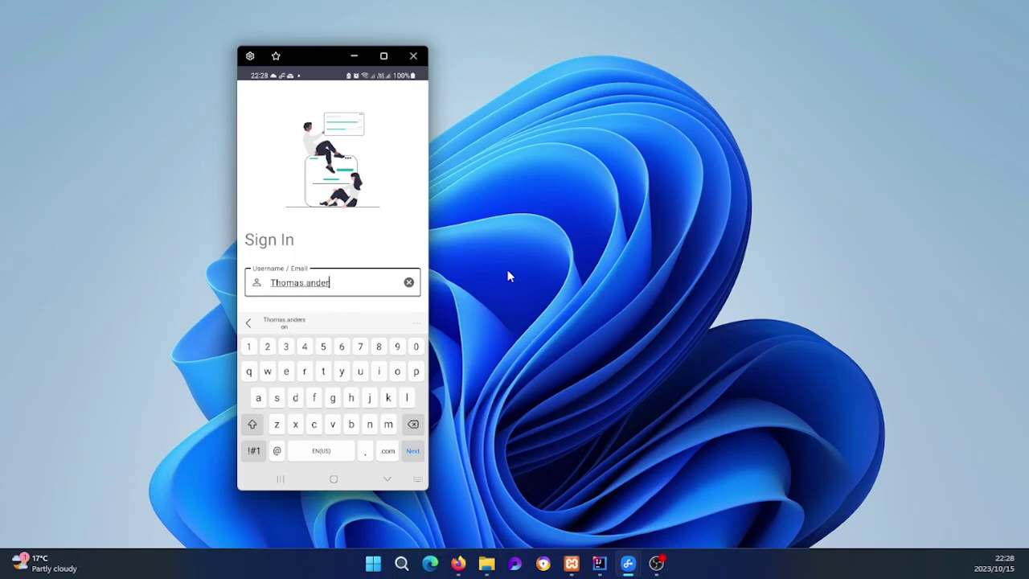
type("son@e")
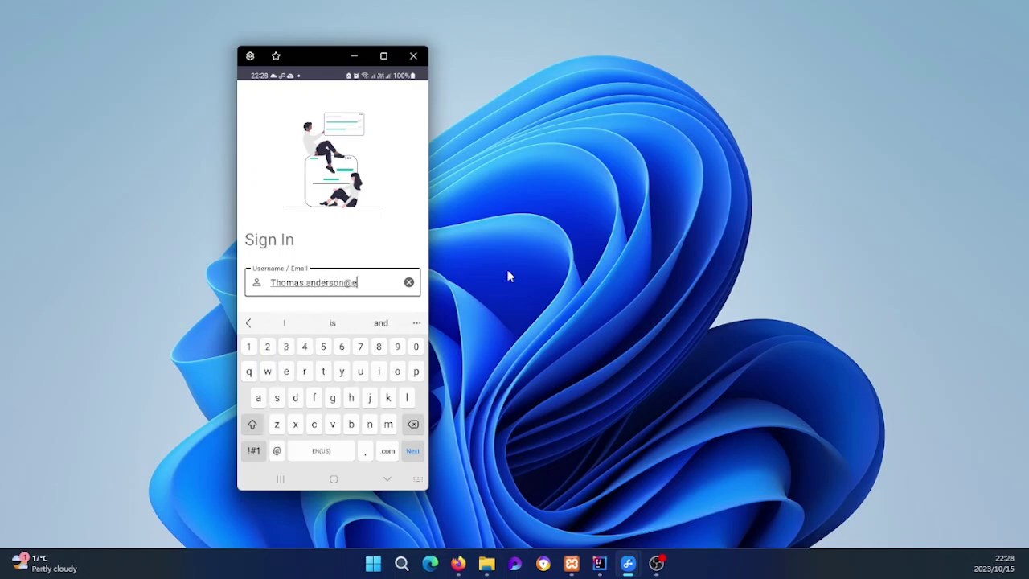
type("xample.com")
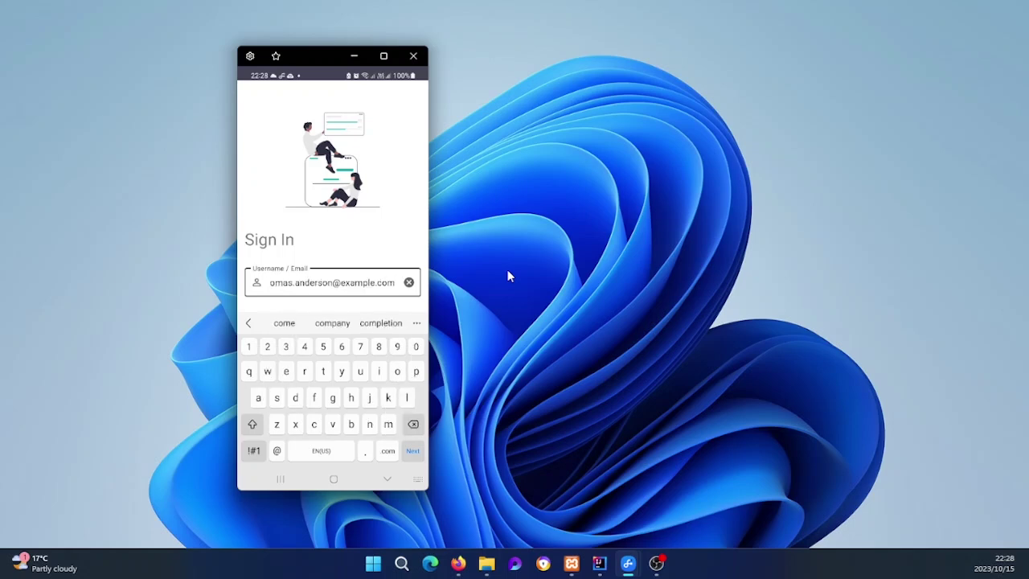
key("Return")
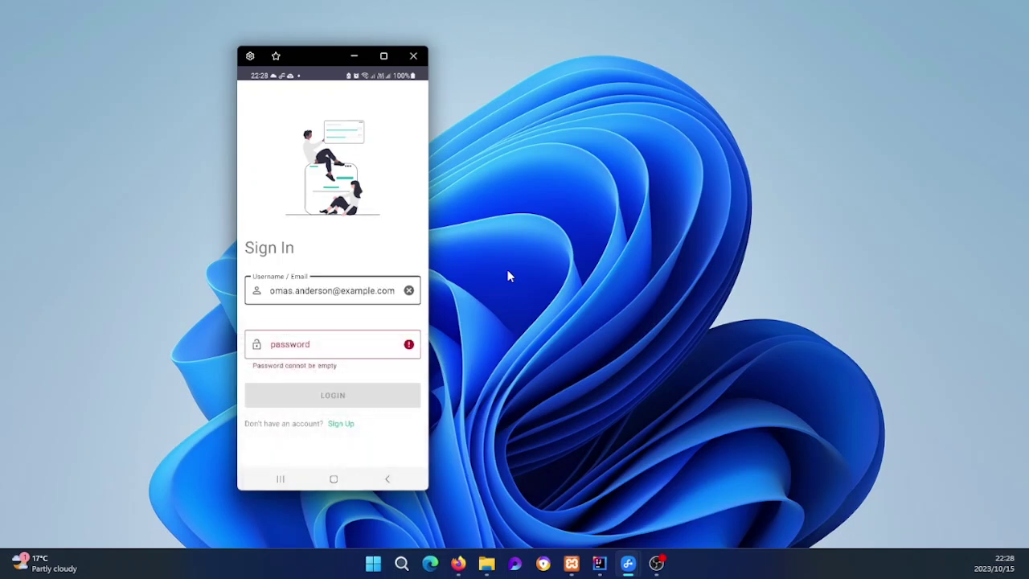
type("passwo")
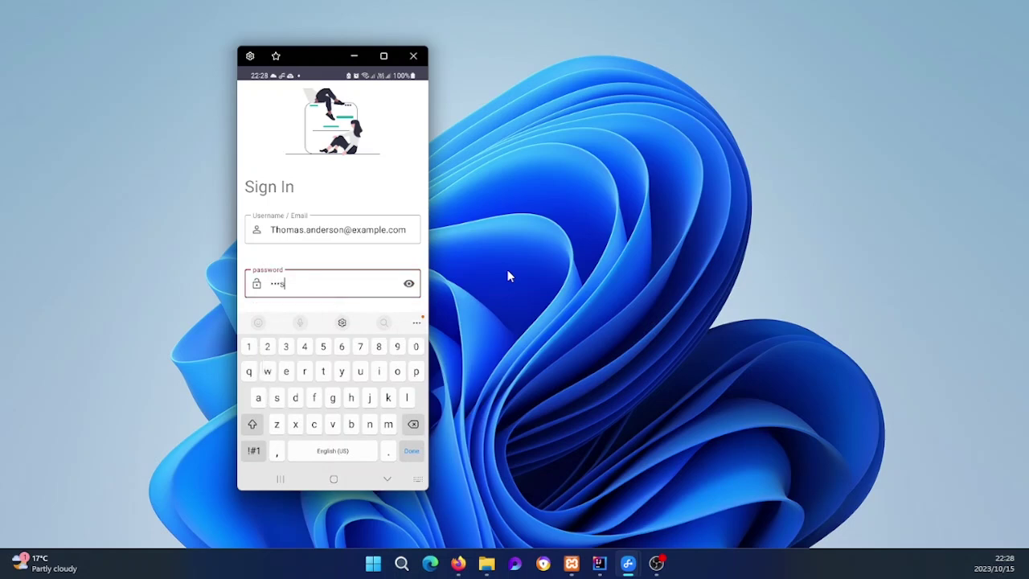
type("rd123")
key("Return")
key("Return")
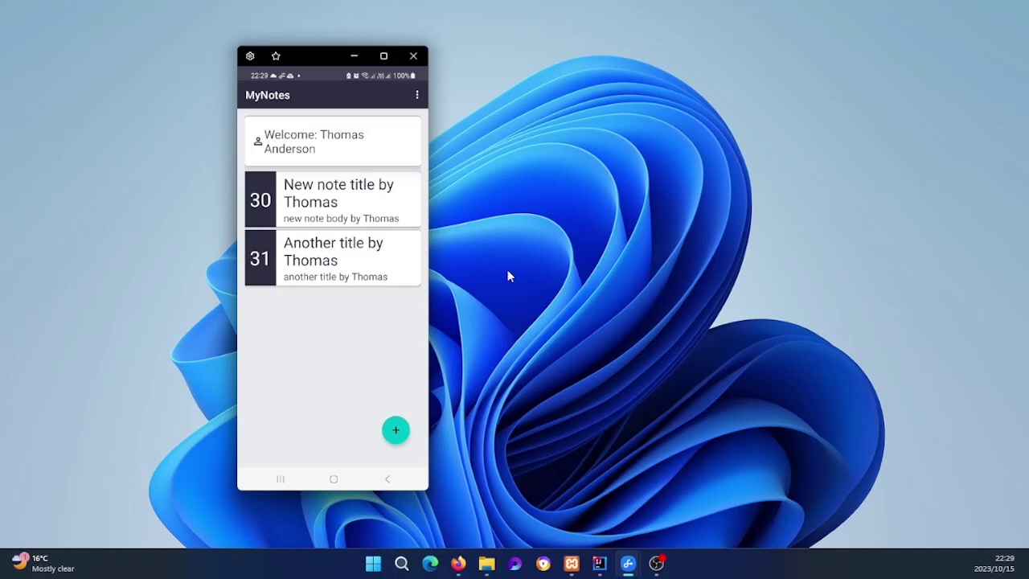
Step: In IntelliJ, expand src/main/java/com.mynotes/controllers and widen the Project panel
key("alt+Tab")
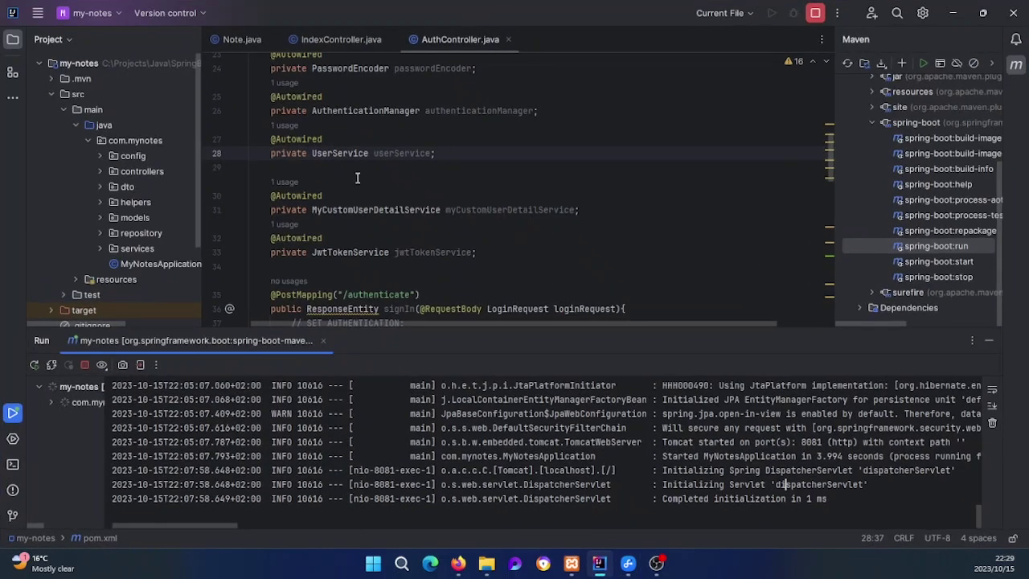
scroll(361, 165, "up", 3)
left_click(88, 140)
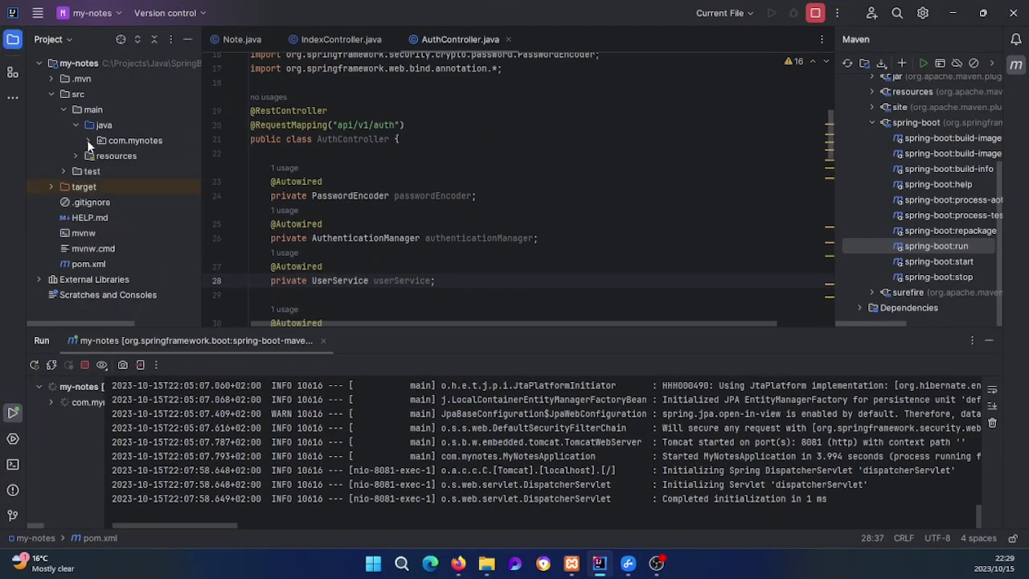
left_click(77, 124)
left_click(66, 109)
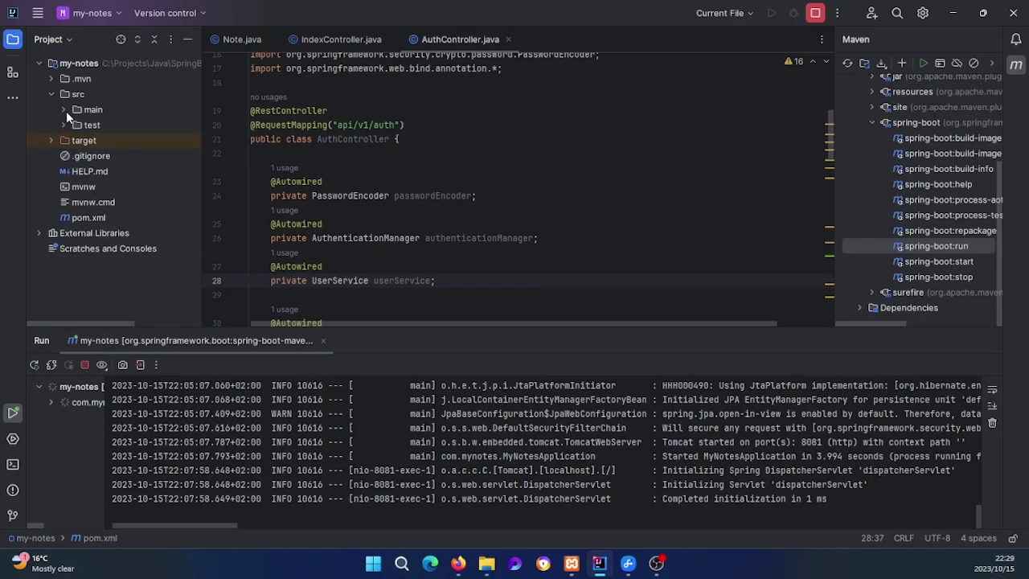
left_click(65, 109)
left_click(76, 126)
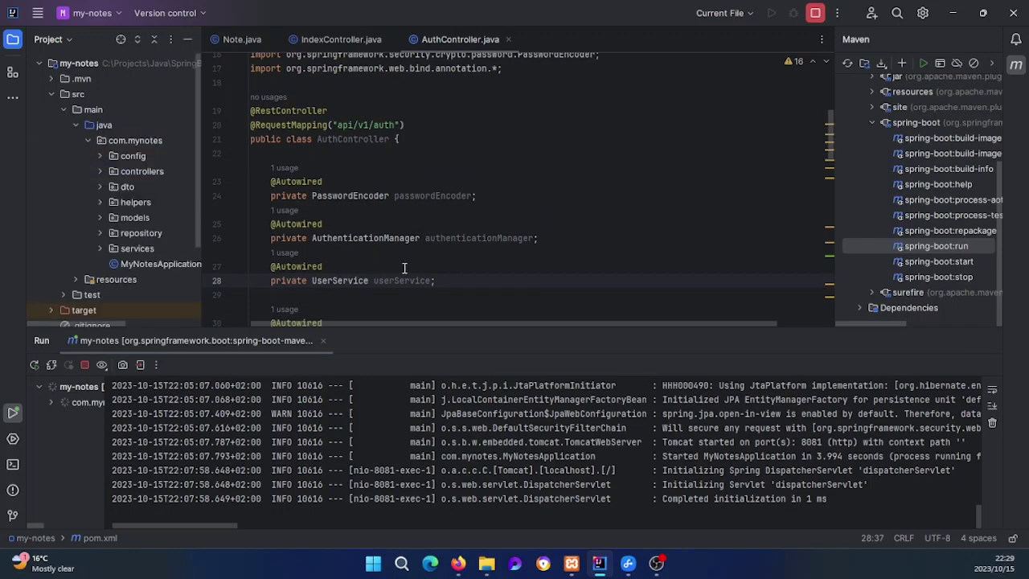
left_click(101, 171)
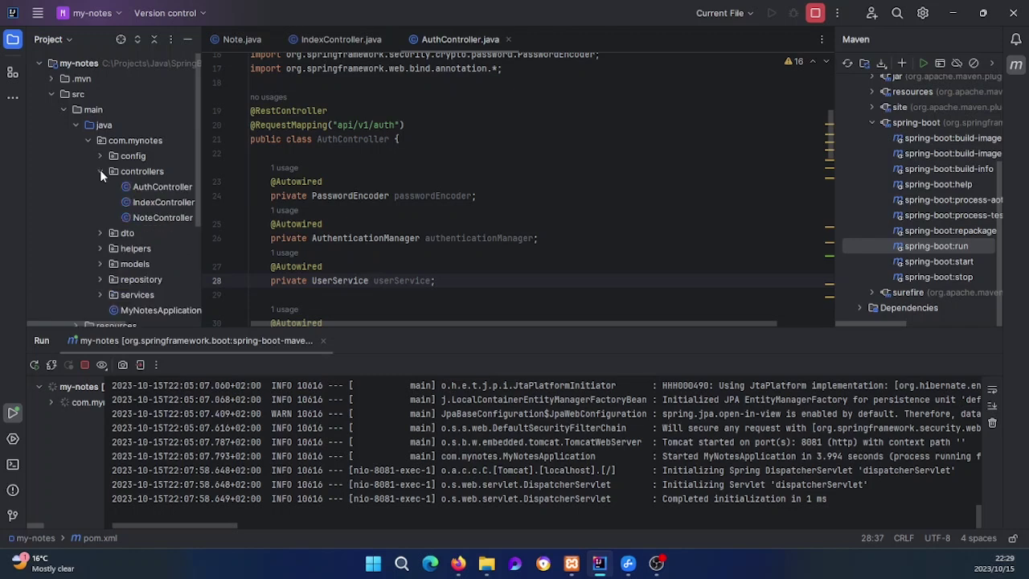
left_click_drag(204, 175, 301, 173)
Step: Review AuthController's signIn code, then open IndexController in the editor
left_click(178, 184)
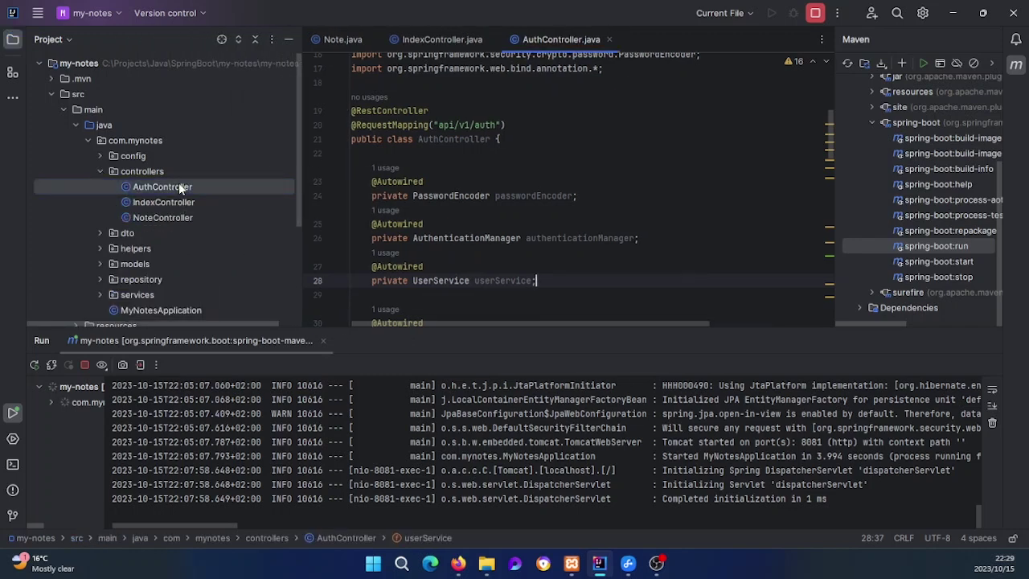
scroll(433, 180, "down", 3)
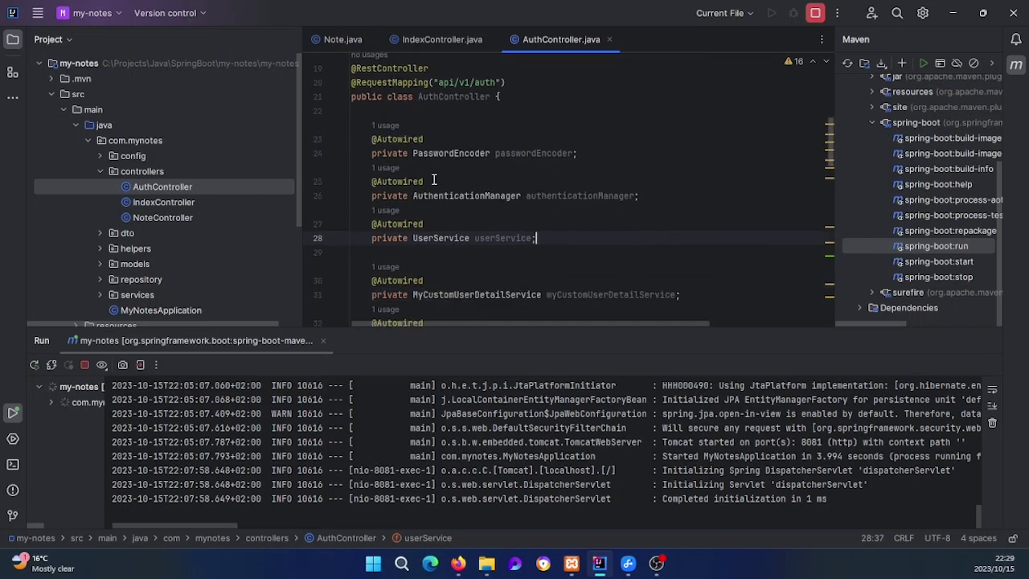
scroll(433, 180, "down", 5)
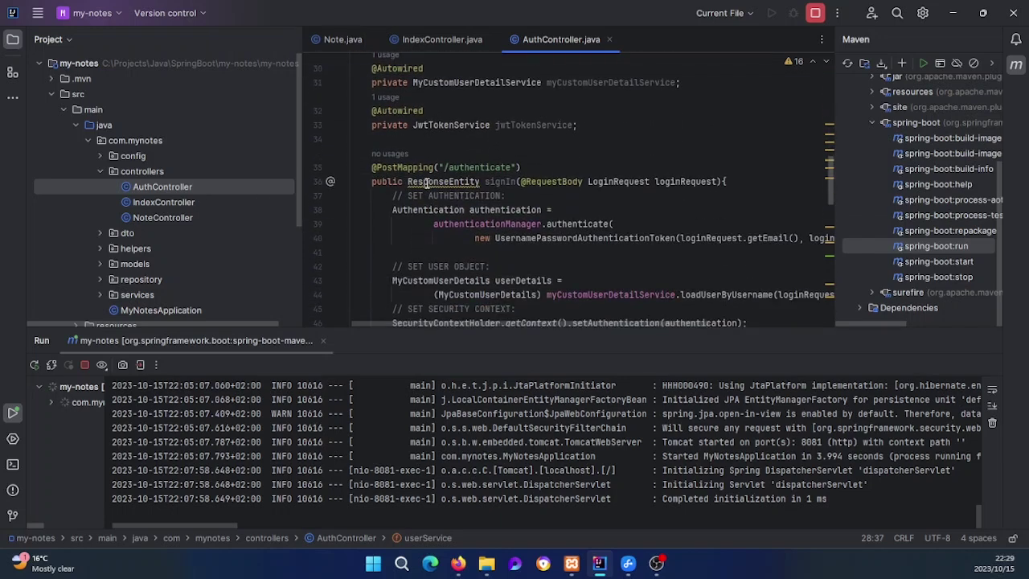
scroll(450, 209, "down", 4)
scroll(498, 225, "up", 6)
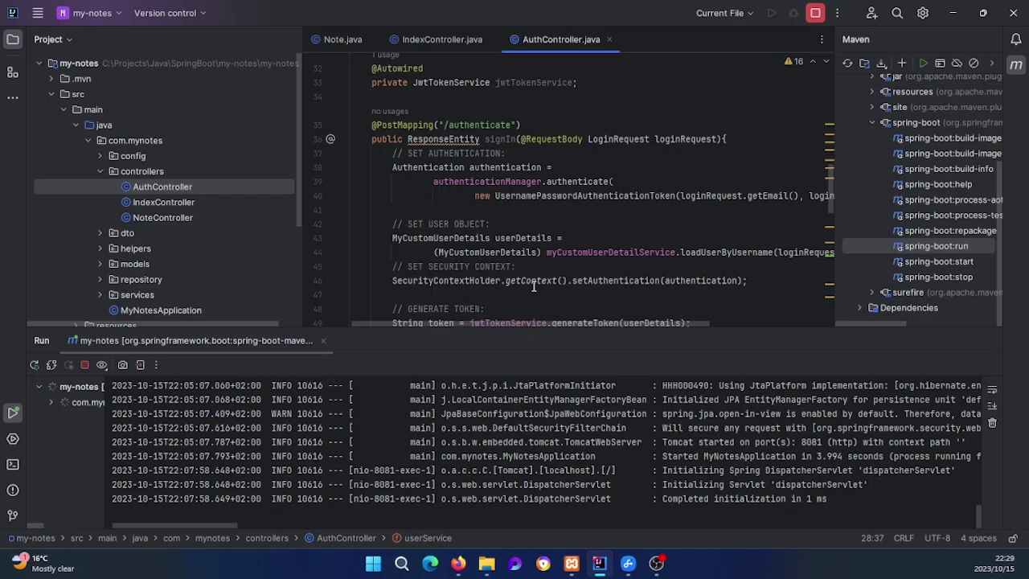
double_click(175, 202)
Step: Open NoteController and scroll through its note endpoints
scroll(468, 209, "down", 2)
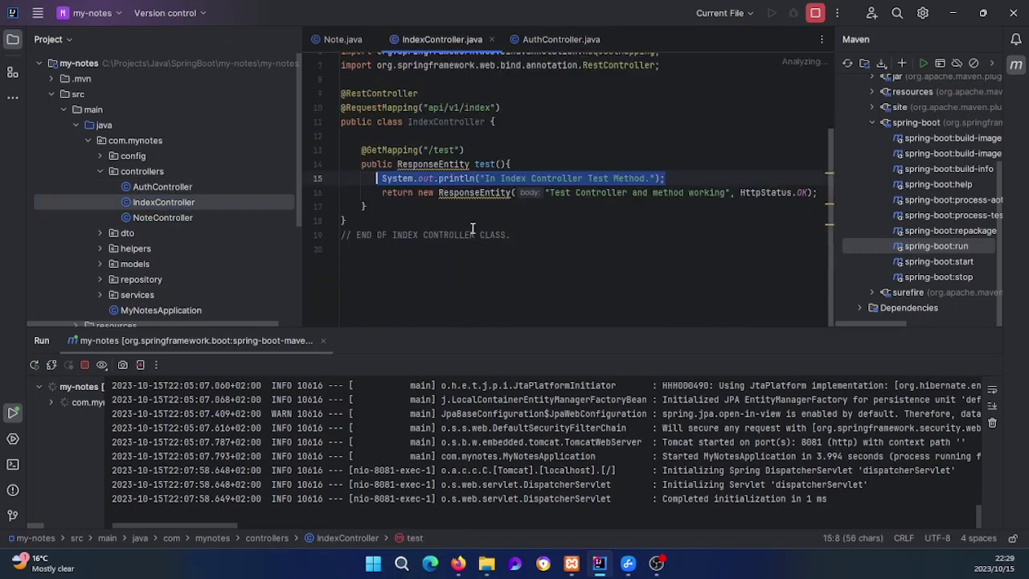
left_click(442, 235)
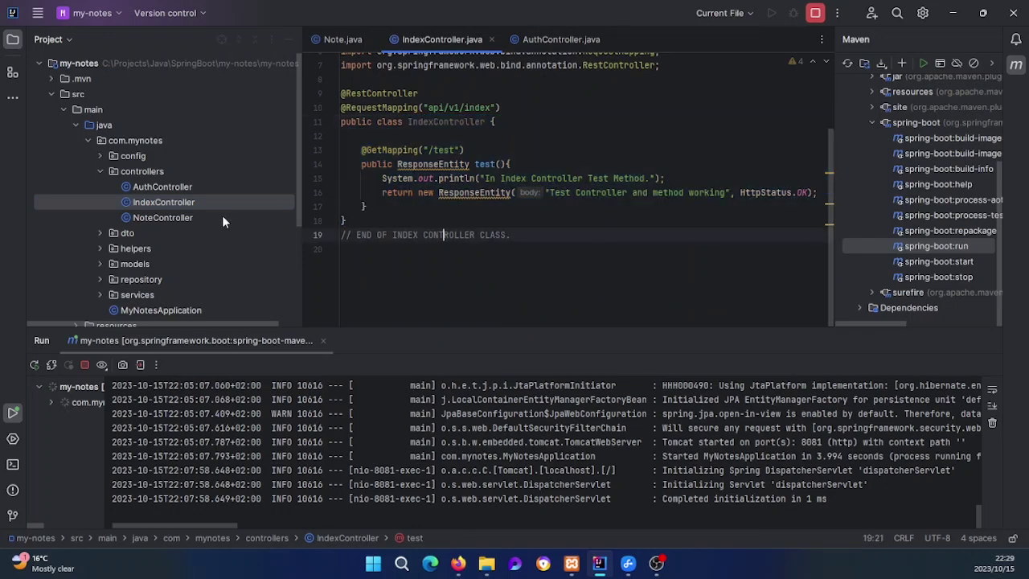
double_click(167, 220)
scroll(474, 210, "up", 2)
scroll(474, 210, "up", 2)
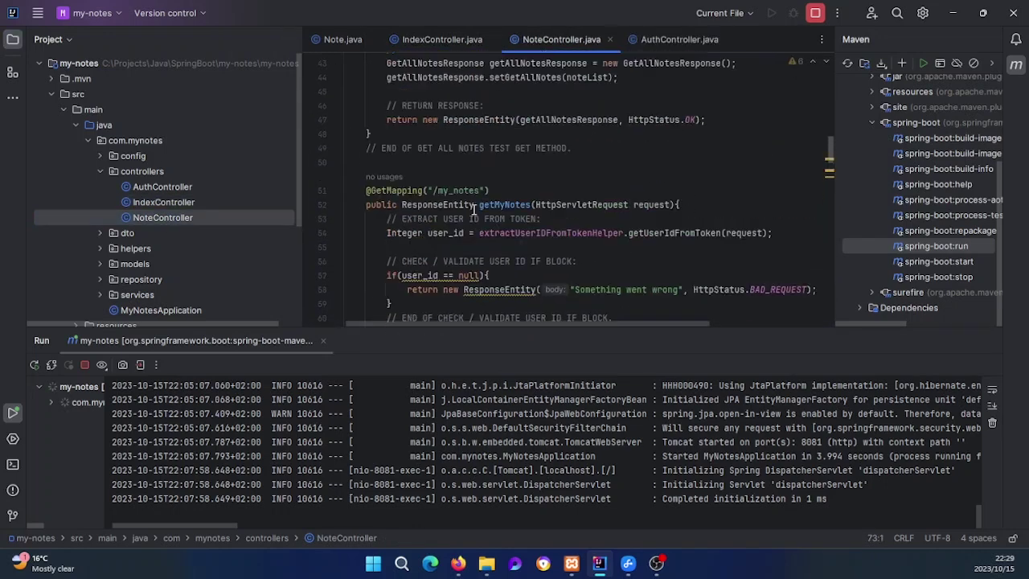
scroll(474, 210, "up", 5)
scroll(482, 215, "down", 12)
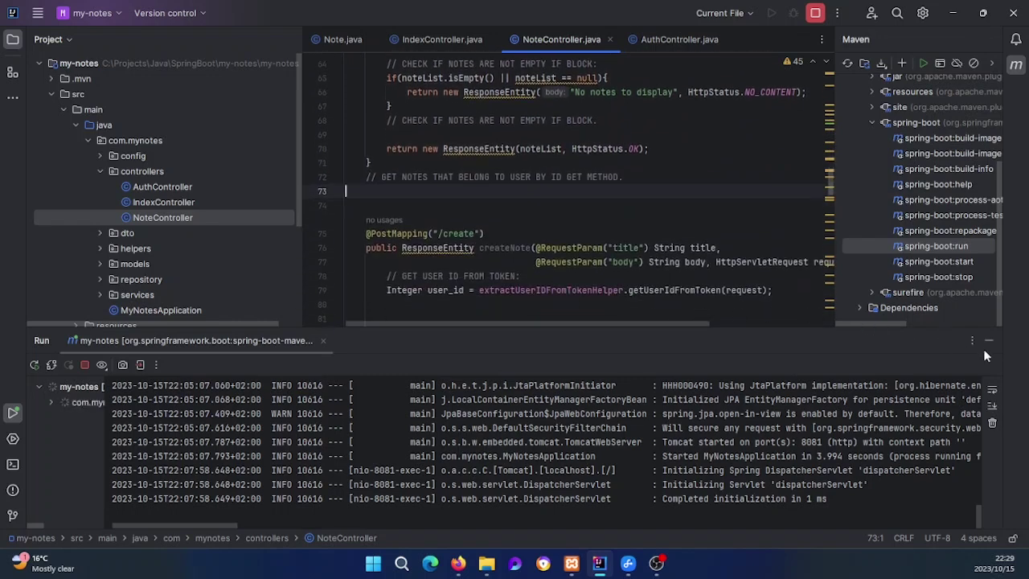
Step: Hide the Run tool window, narrow the Project panel, and minimise IntelliJ
left_click(988, 342)
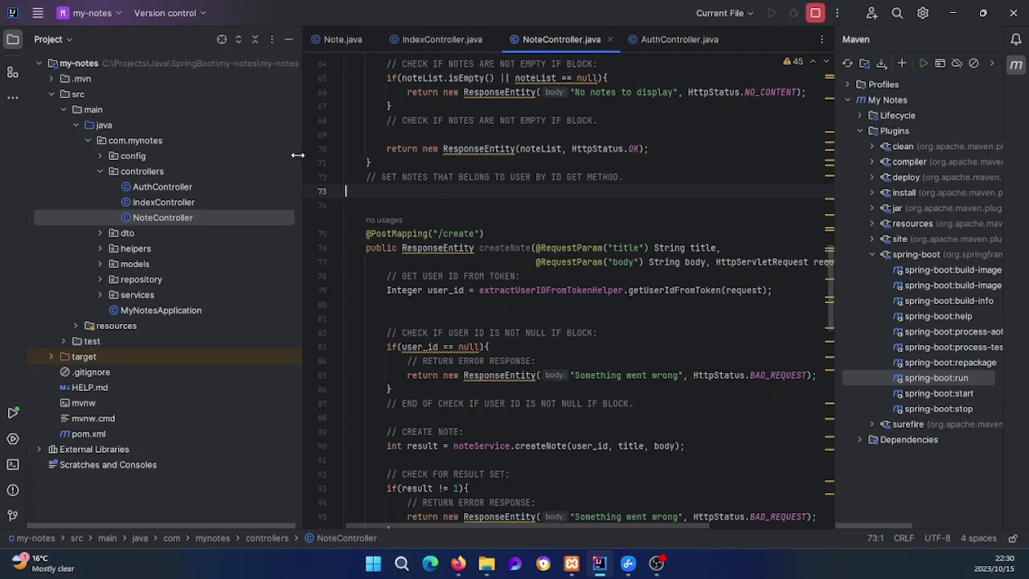
left_click_drag(302, 156, 220, 158)
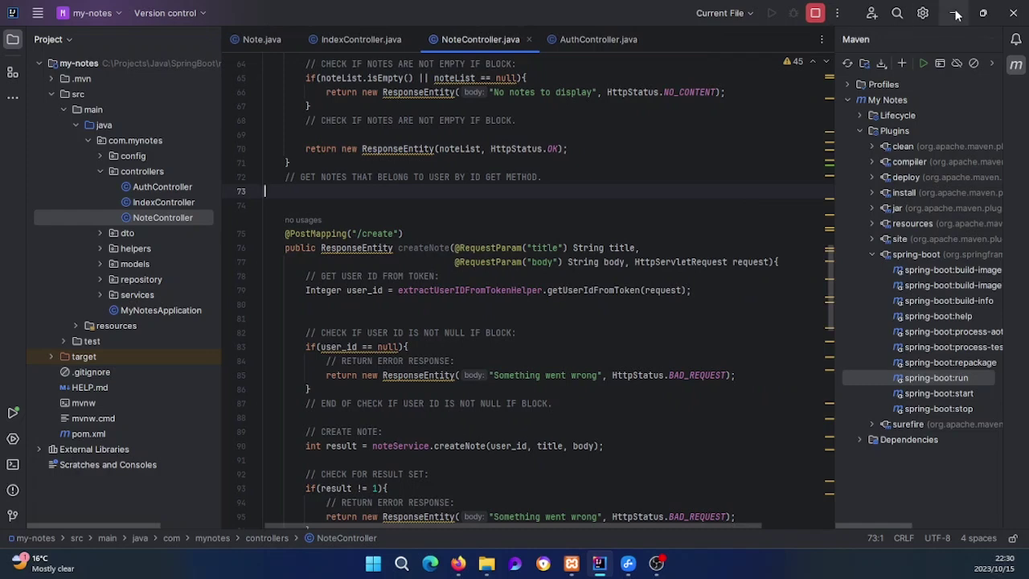
left_click(953, 13)
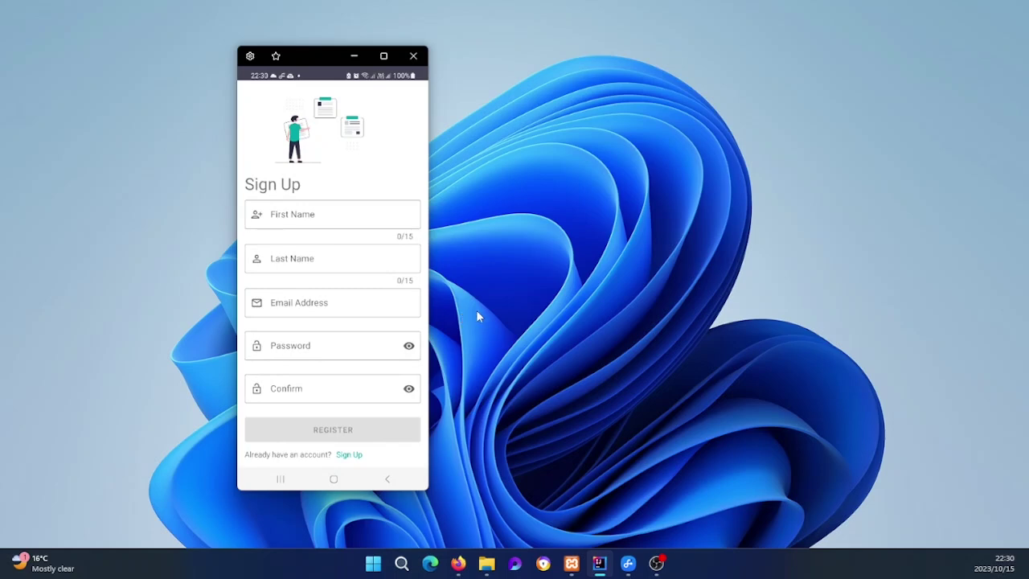
Step: Switch the MyNotes app from the Sign Up form to the Sign In screen
left_click(350, 455)
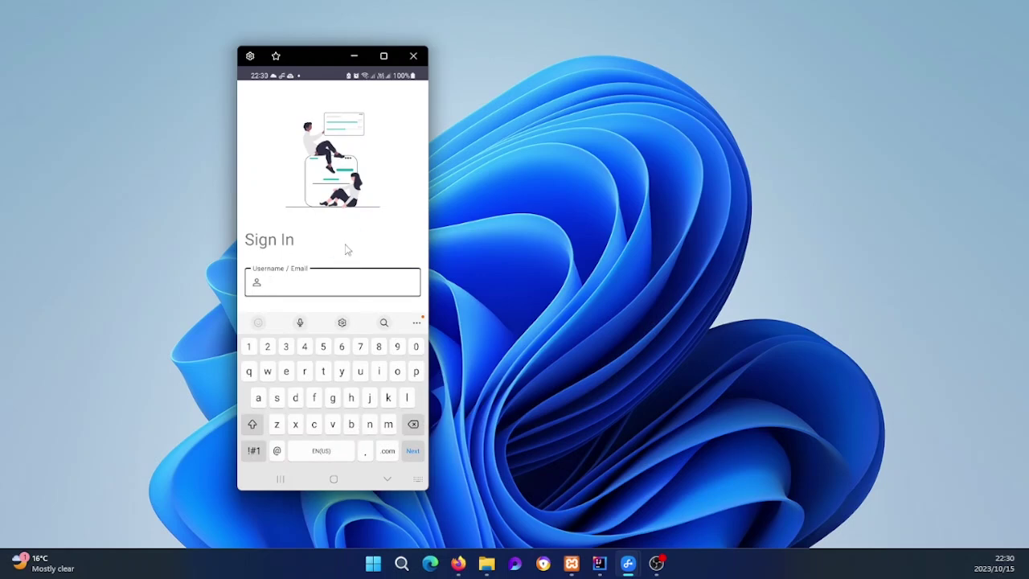
Step: Enter the account e-mail in Username and the account password, then submit to log in
left_click(386, 479)
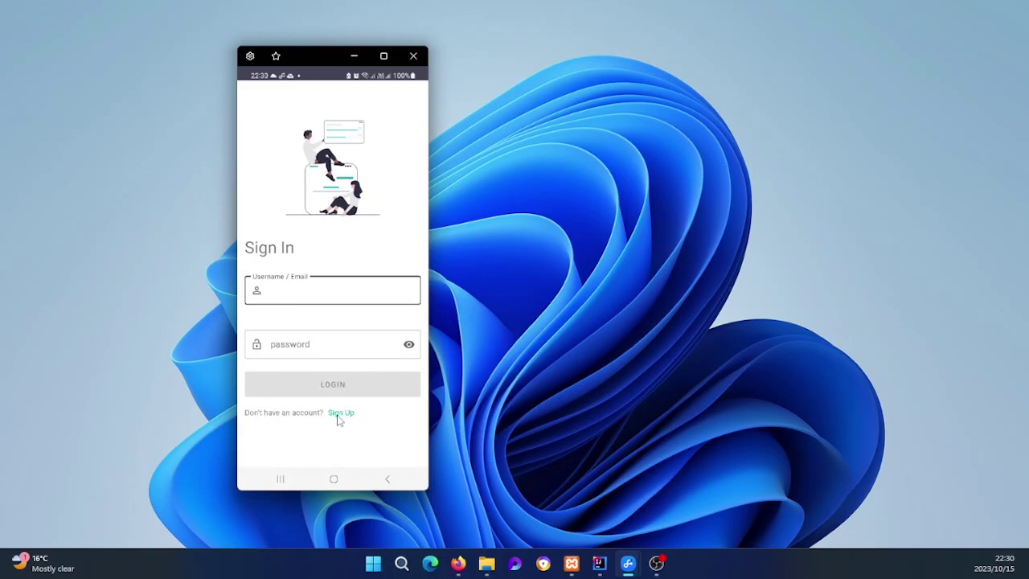
left_click(315, 296)
type("th")
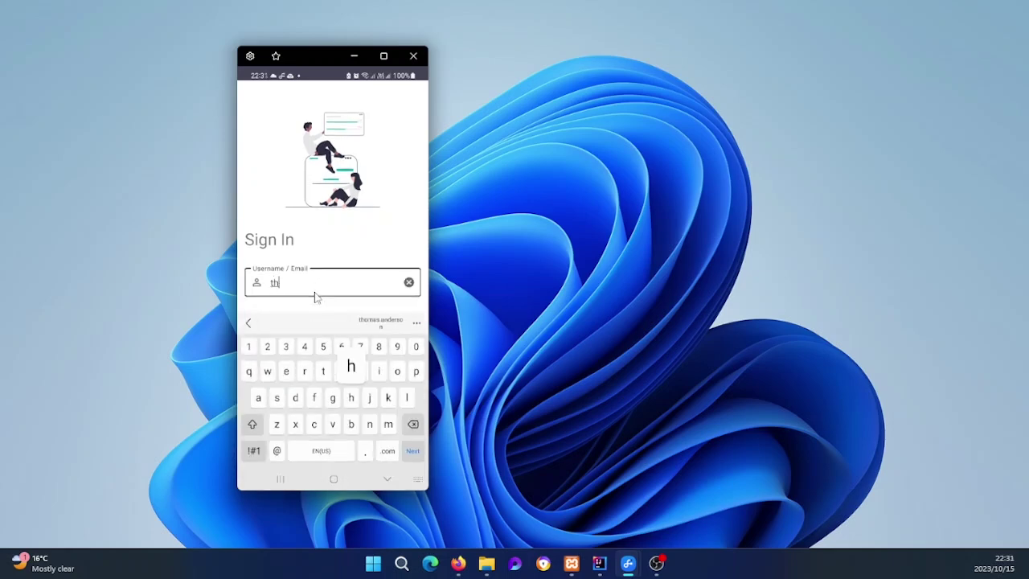
type("omas")
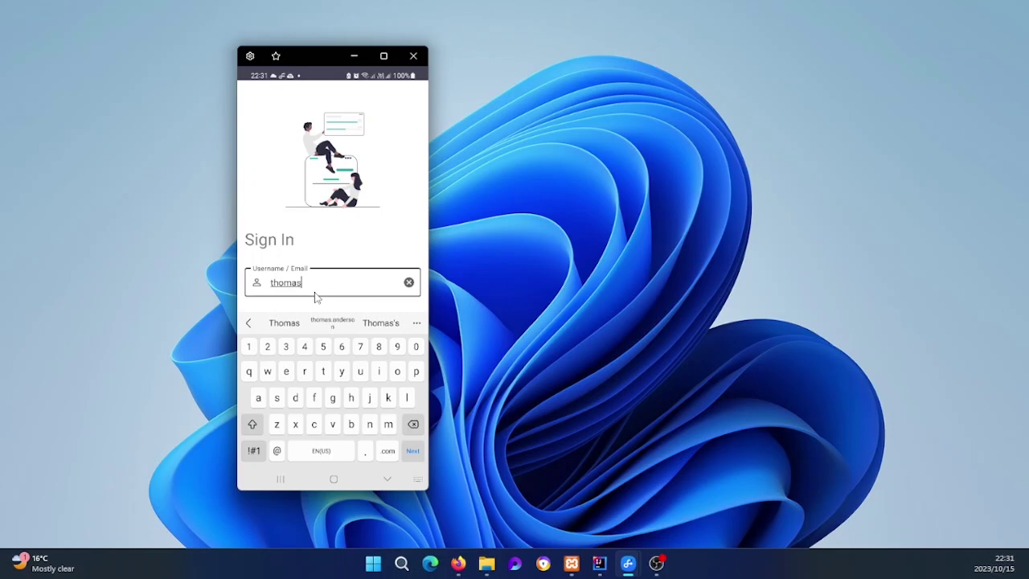
type(".anderson@example.com")
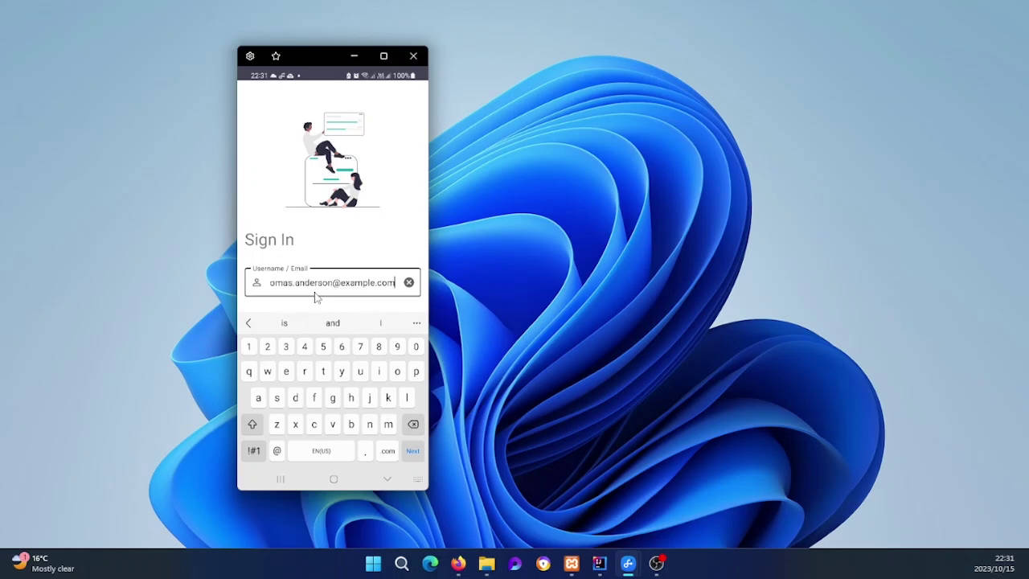
left_click(316, 296)
right_click(316, 297)
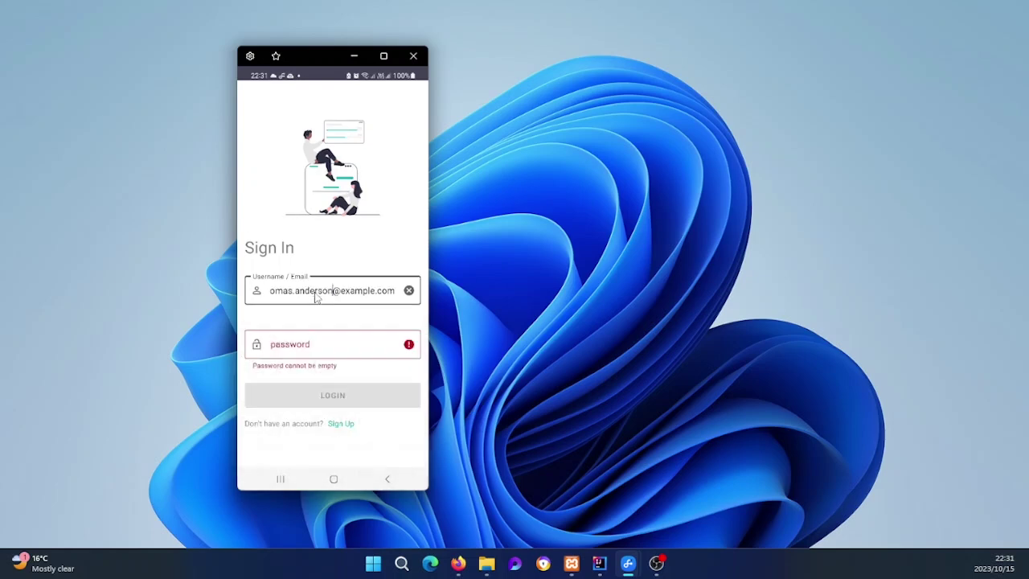
key("Tab")
type("password123")
key("Return")
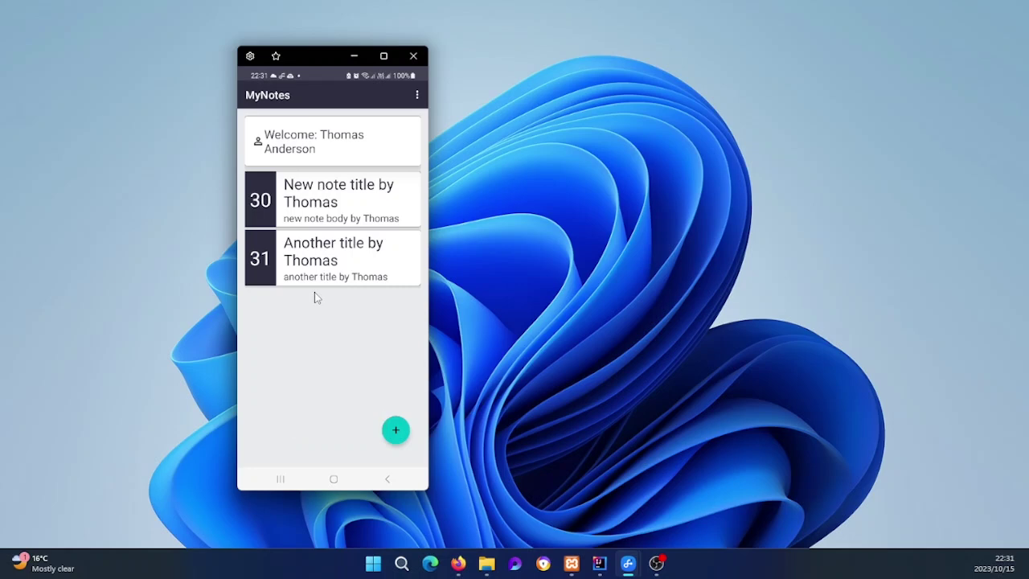
Step: Delete note 31 in MyNotes and bring phpMyAdmin's notes table forward
left_click(314, 293)
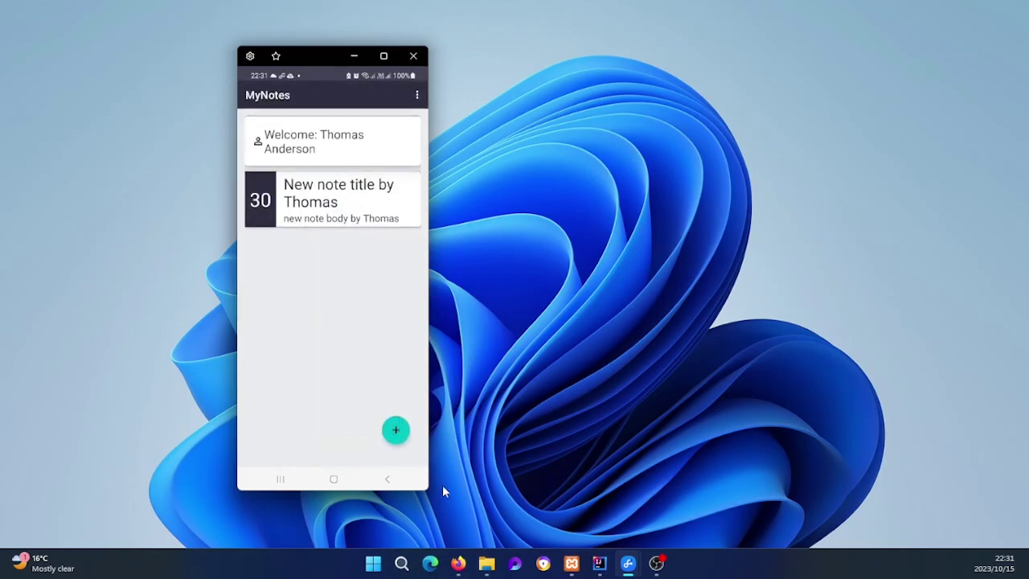
left_click(458, 563)
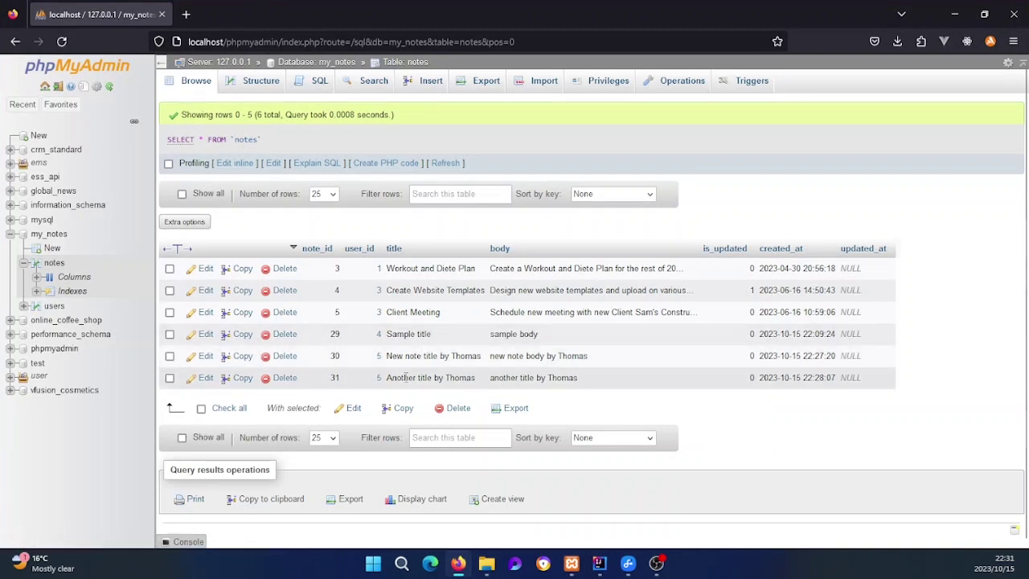
Step: Reload the notes table to verify five rows ending with note 30, then minimise Firefox
left_click_drag(391, 385, 603, 380)
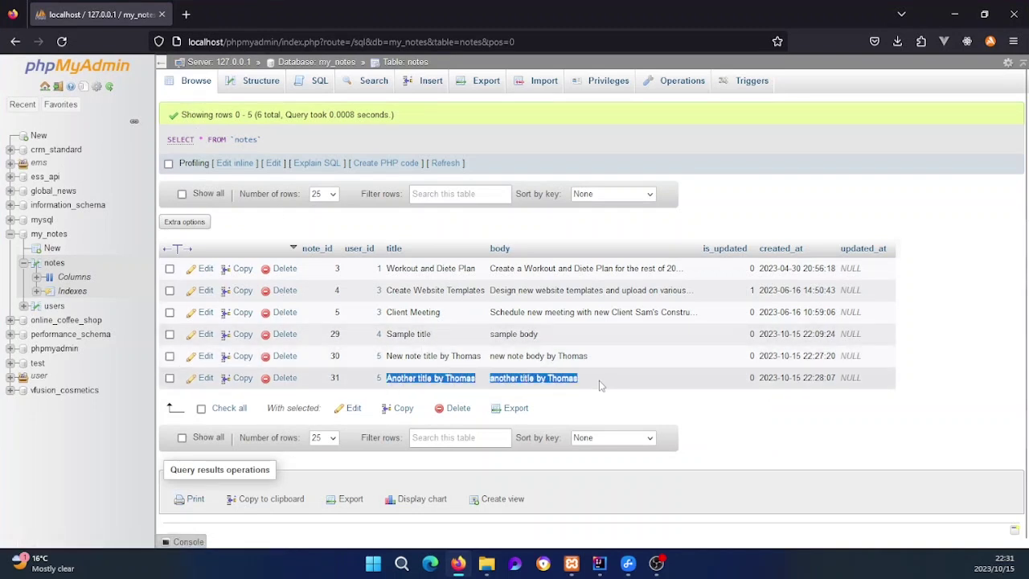
left_click(602, 385)
left_click(201, 81)
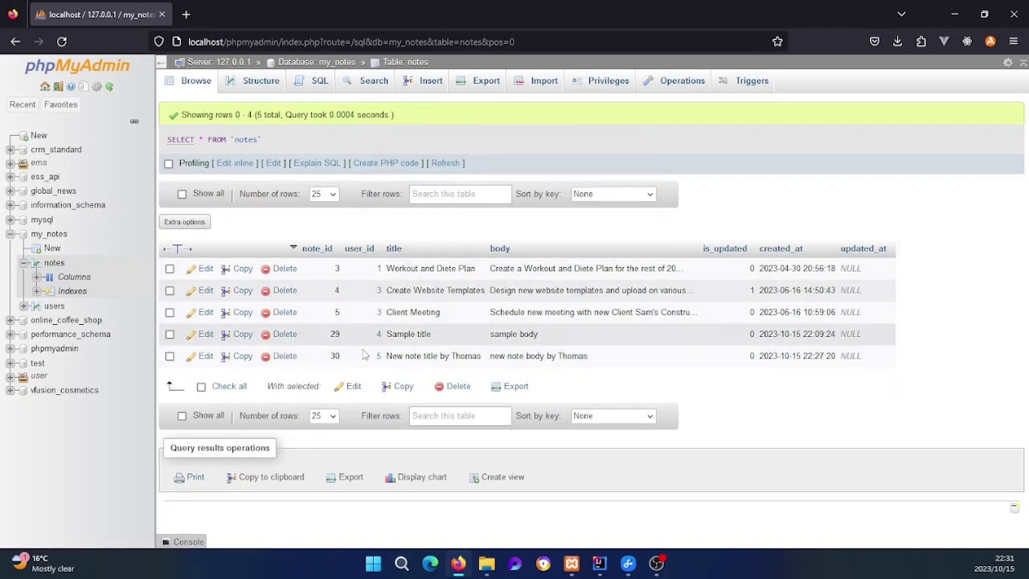
left_click_drag(385, 355, 482, 356)
left_click(523, 357)
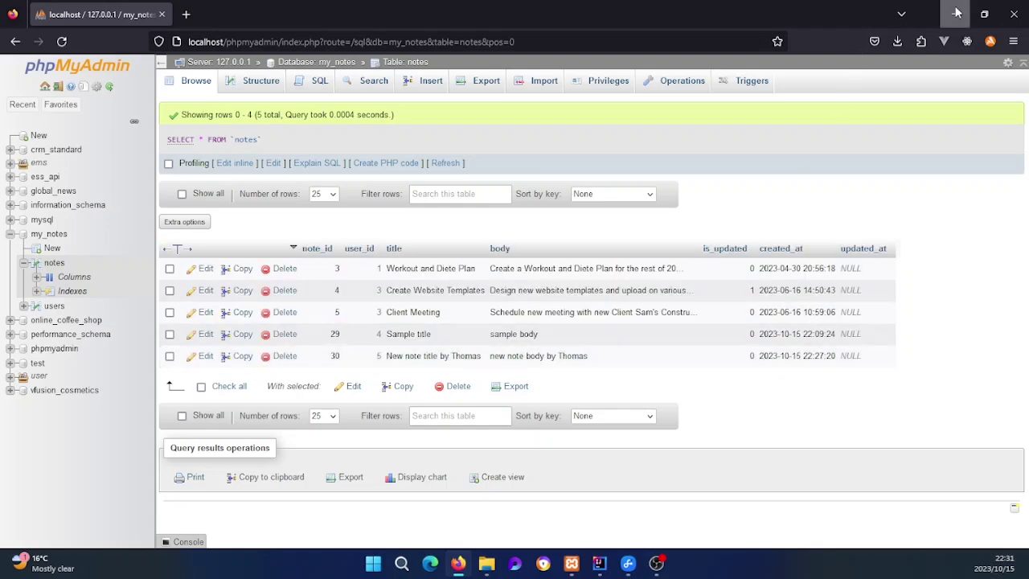
left_click(957, 14)
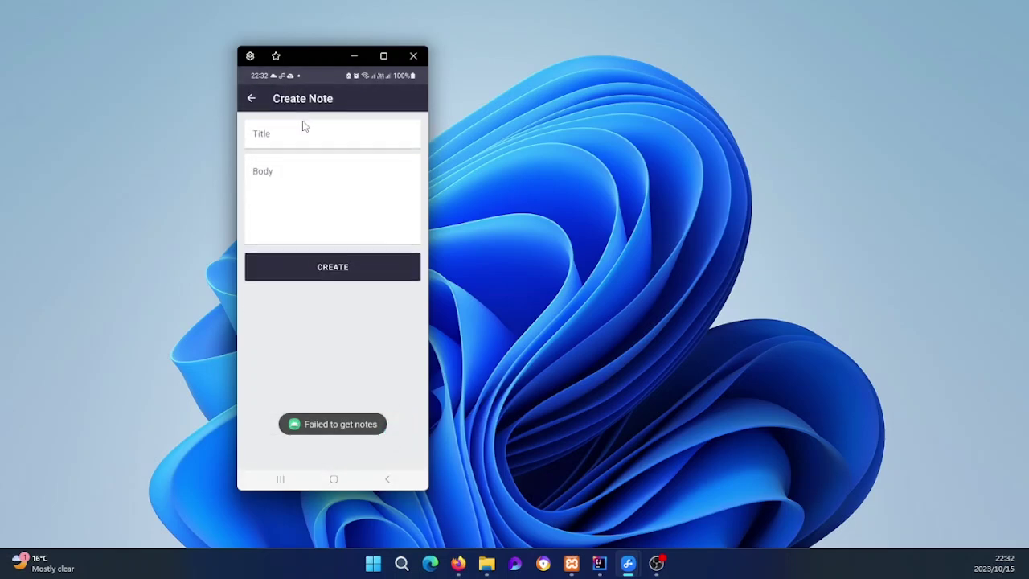
Step: Create a note with title and body 'just a note from' plus the user's name, then return to the list
type("j")
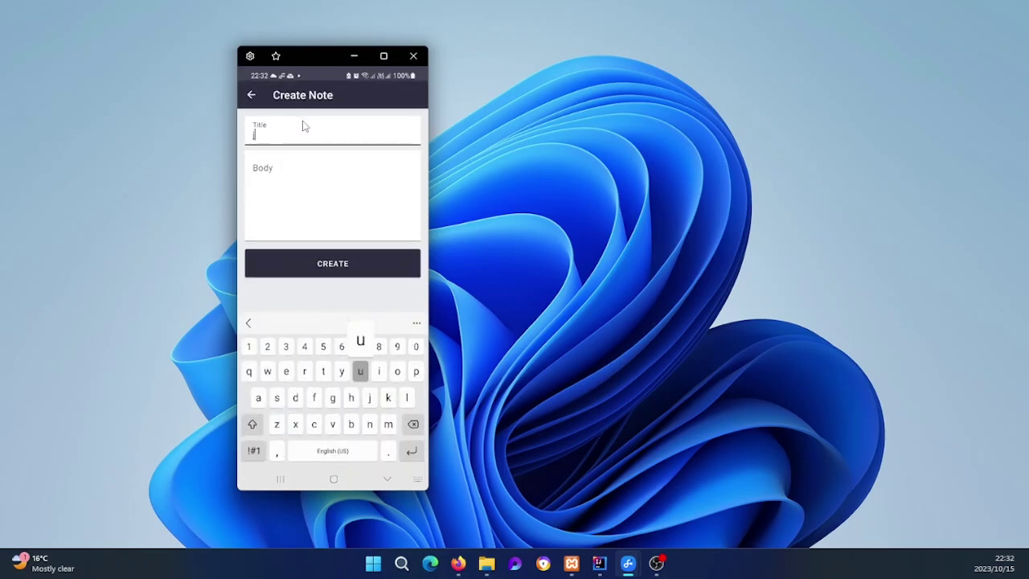
type("ust a note ")
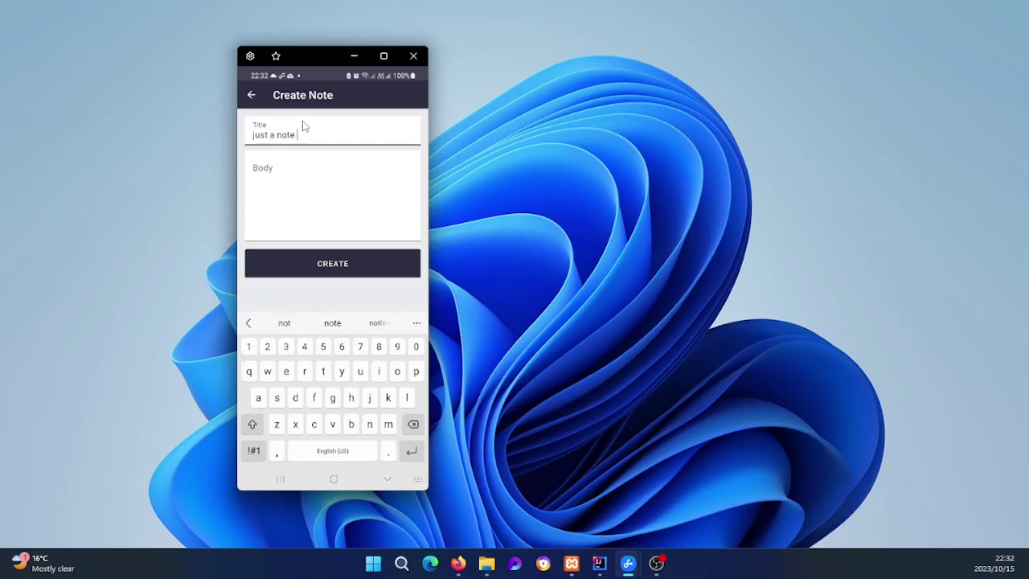
type("from Thomas")
key("Tab")
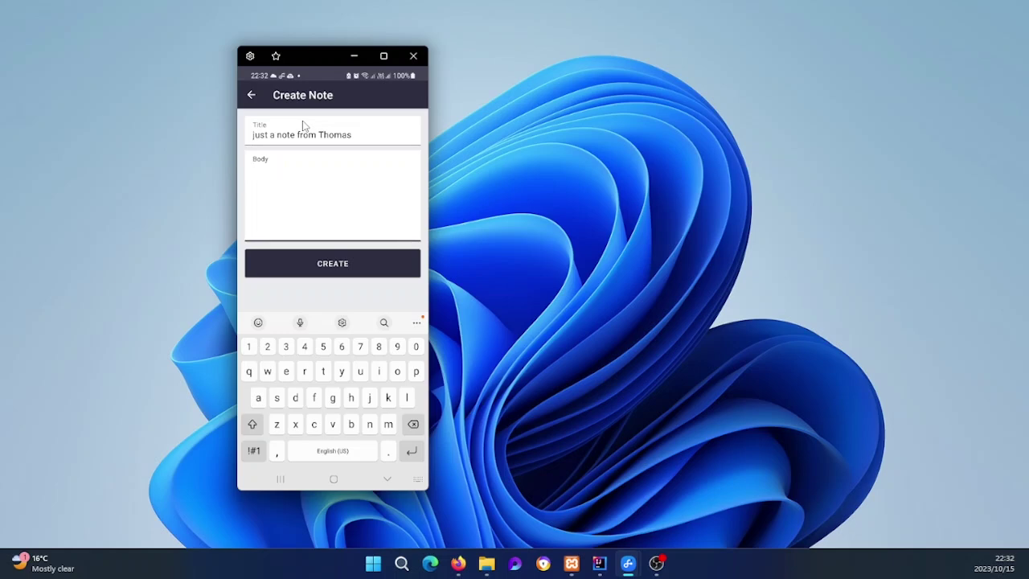
type("just a note from thomas")
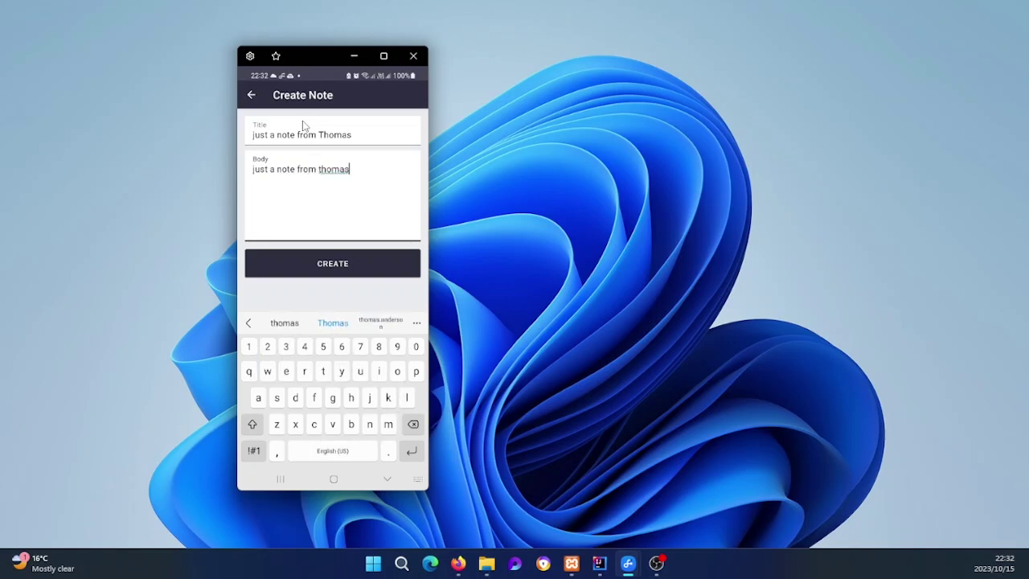
key("Escape")
key("Return")
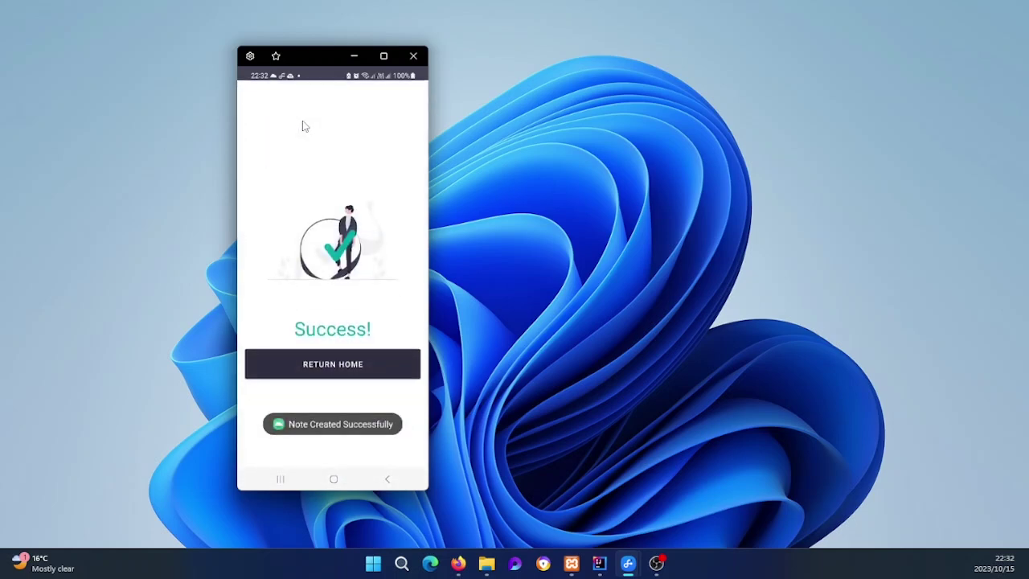
key("Return")
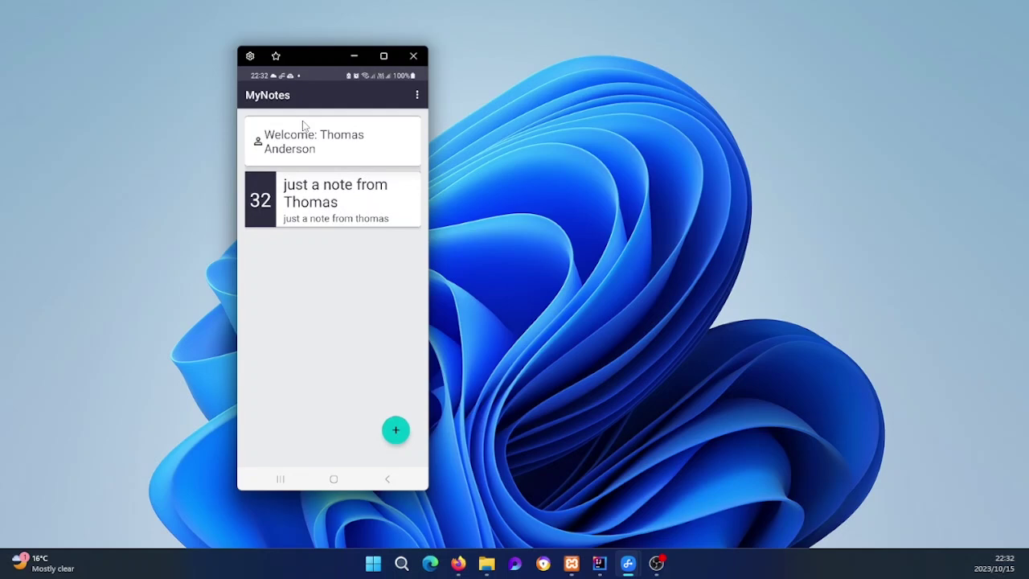
left_click(458, 563)
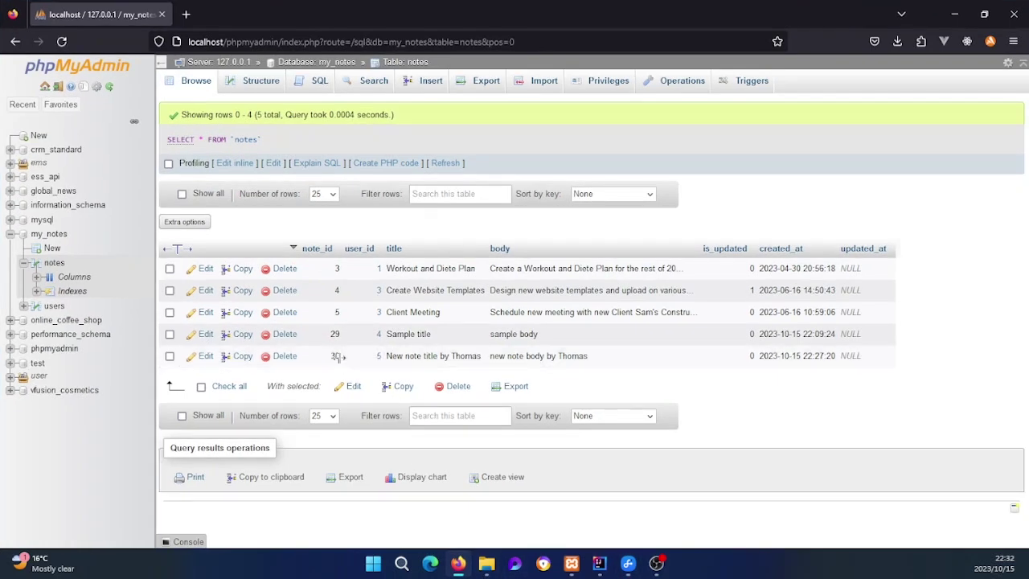
Step: Reload the notes table to show new note 32, then minimise Firefox
left_click(198, 81)
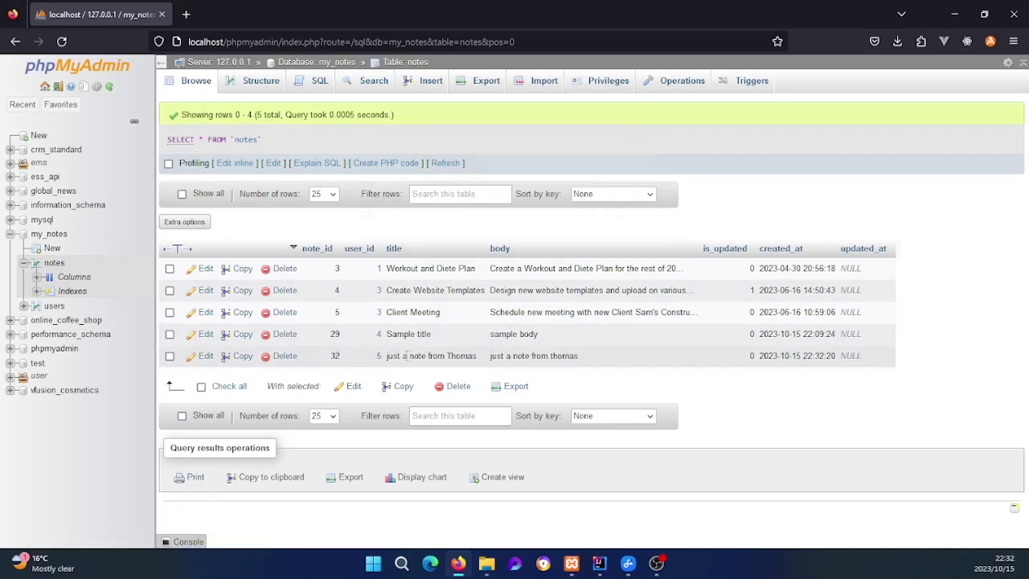
left_click_drag(599, 355, 181, 268)
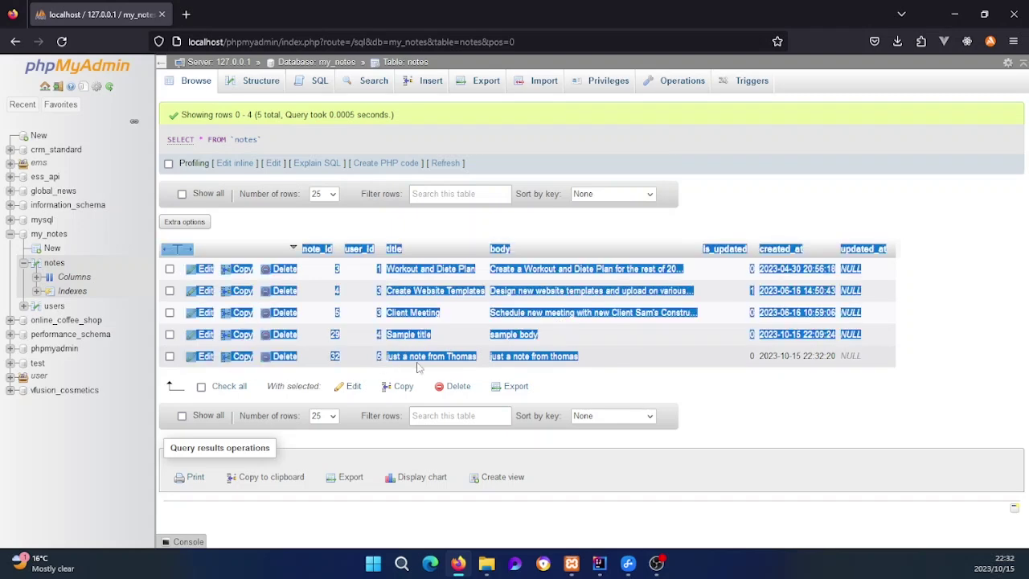
left_click(500, 354)
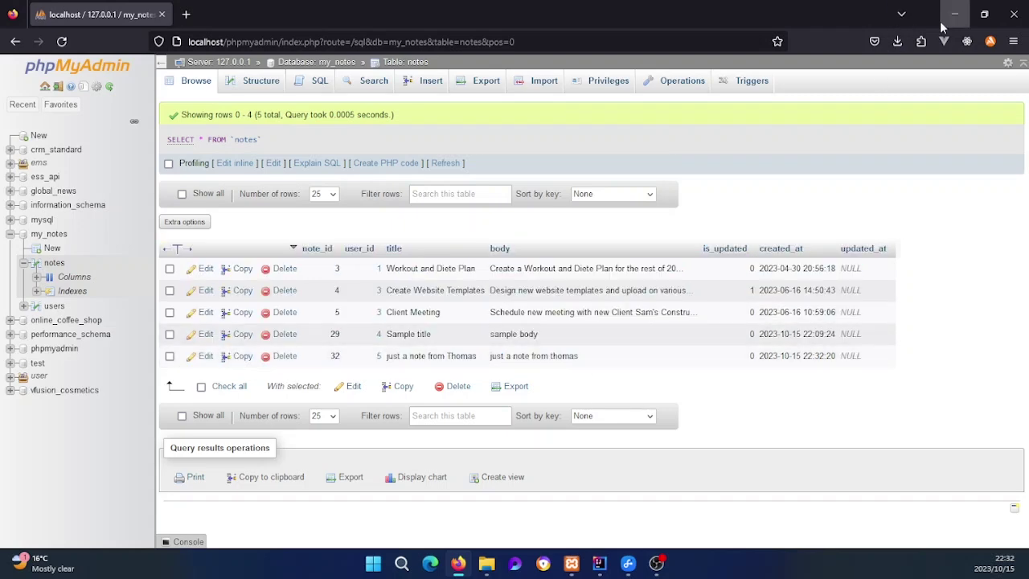
left_click(940, 25)
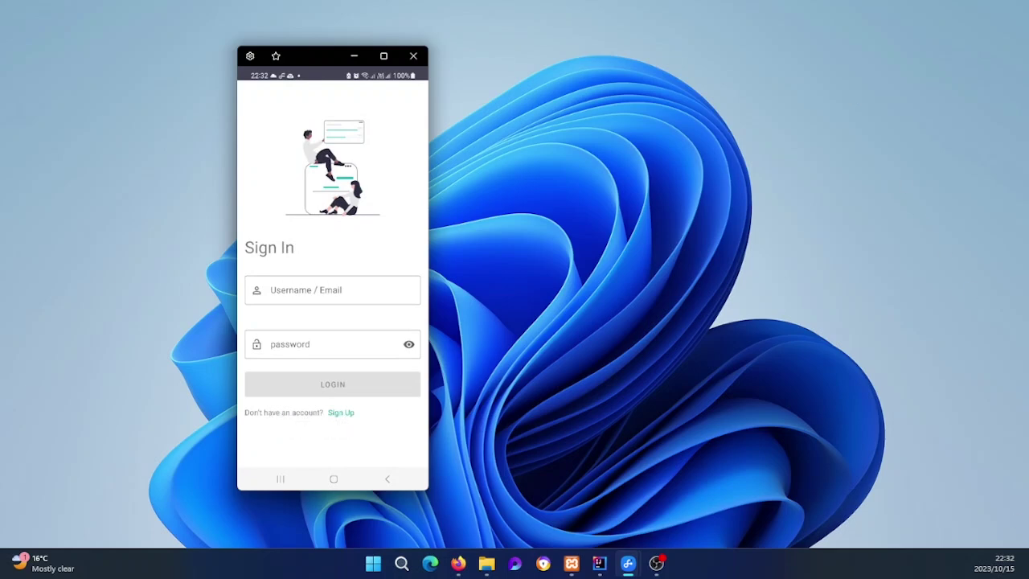
Step: In IntelliJ, collapse the controllers folder and scroll NoteController.java up to getAllNotes
key("alt+Tab")
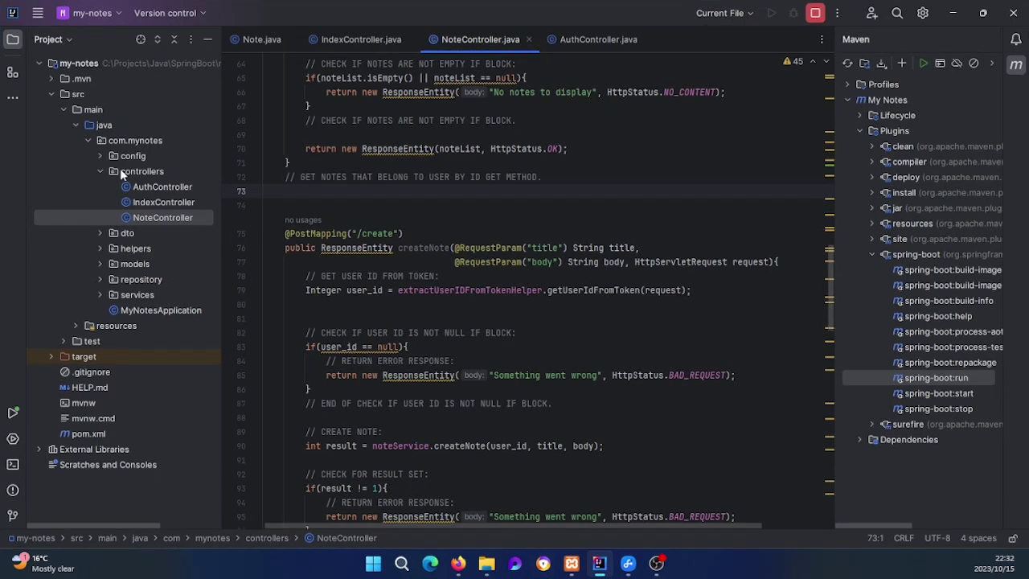
left_click(99, 171)
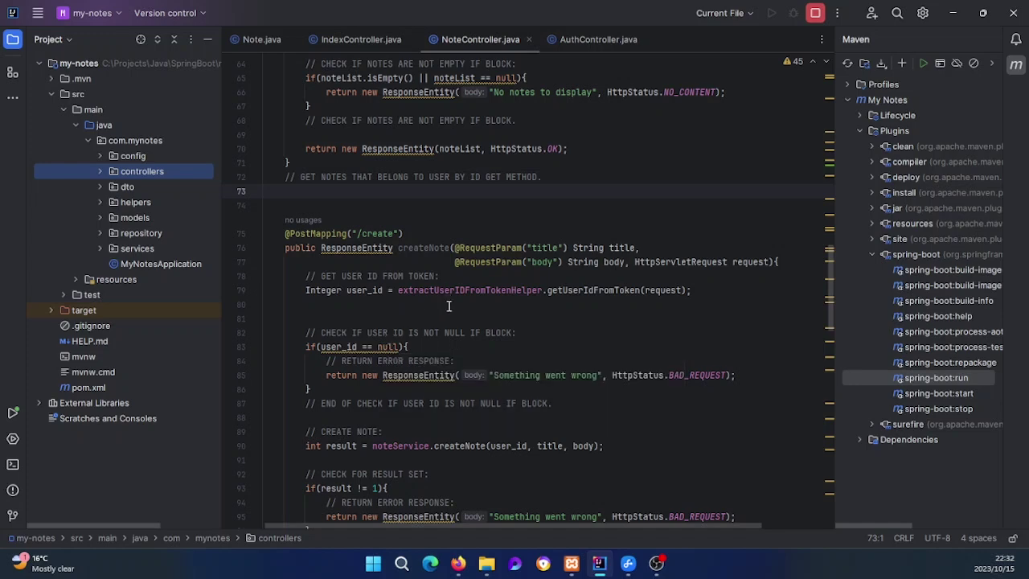
scroll(458, 376, "up", 5)
scroll(452, 378, "up", 8)
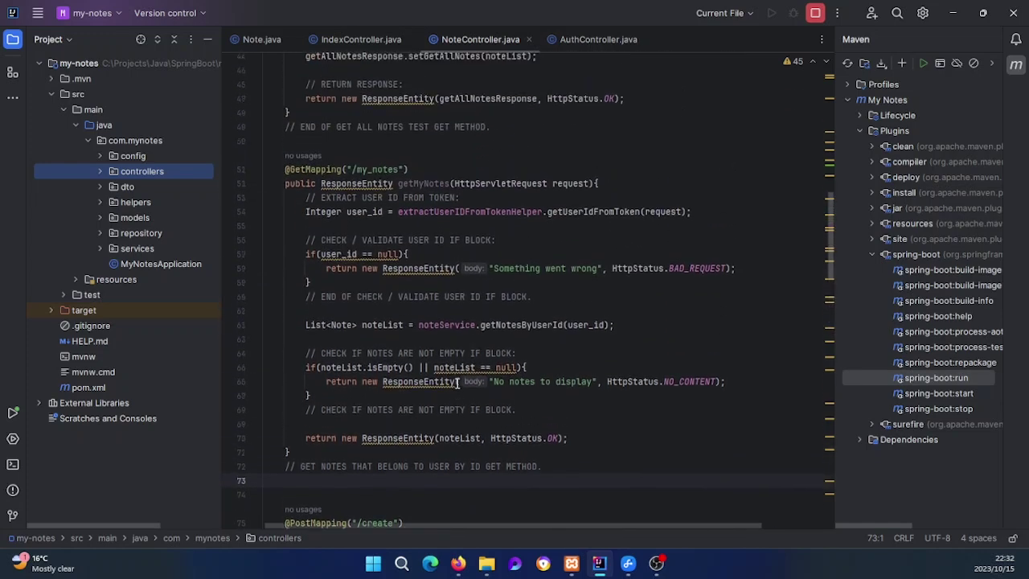
scroll(460, 383, "up", 2)
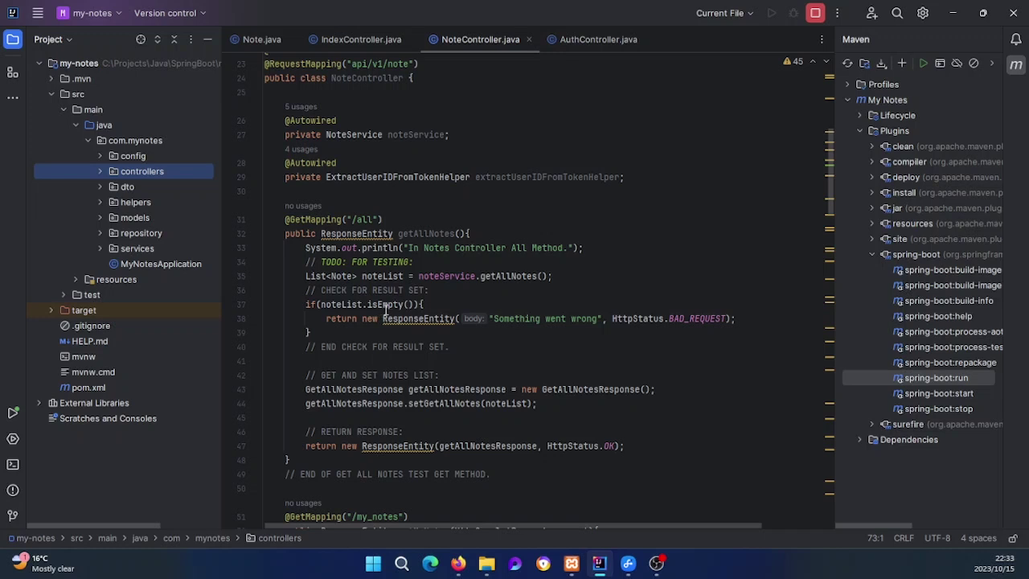
Step: Review the NoteController endpoint code on lines 28–44, then return to the 'volley library' Google results
left_click_drag(341, 165, 537, 404)
left_click(474, 389)
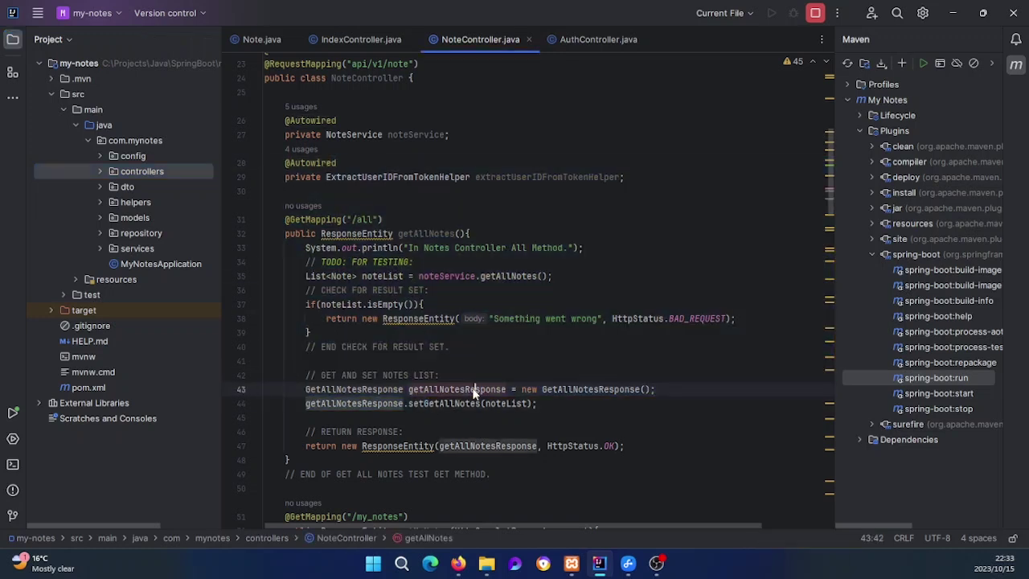
left_click(510, 367)
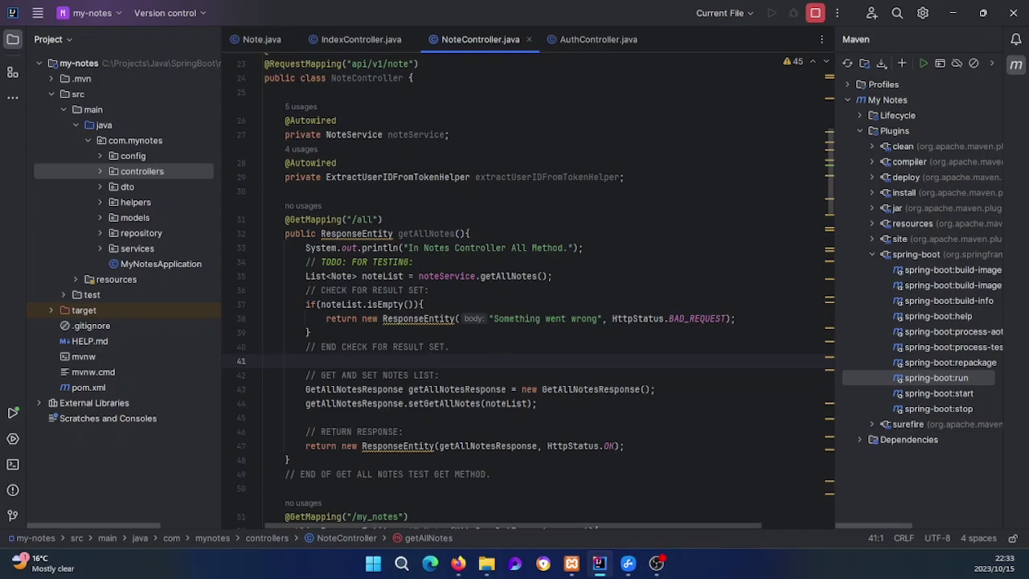
key("alt+Tab")
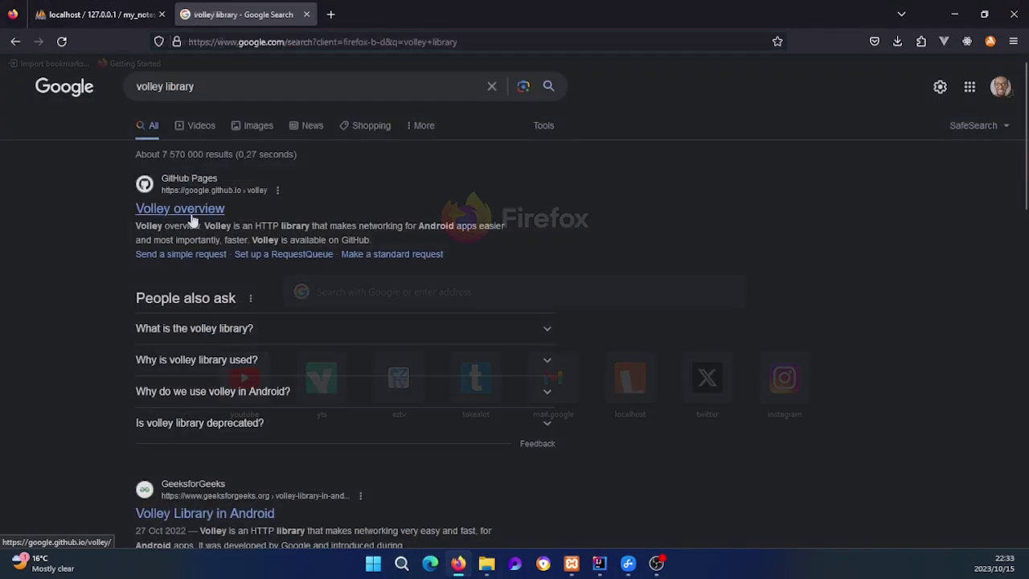
Step: Open the Volley overview page and read its com.android.volley:volley:1.2.1 dependency setup
left_click(191, 215)
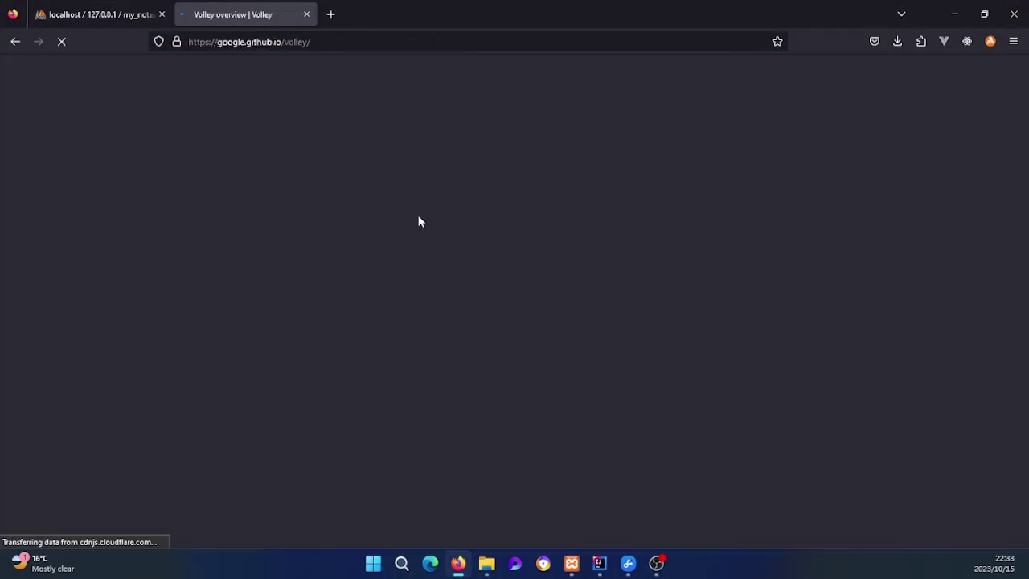
scroll(289, 322, "down", 3)
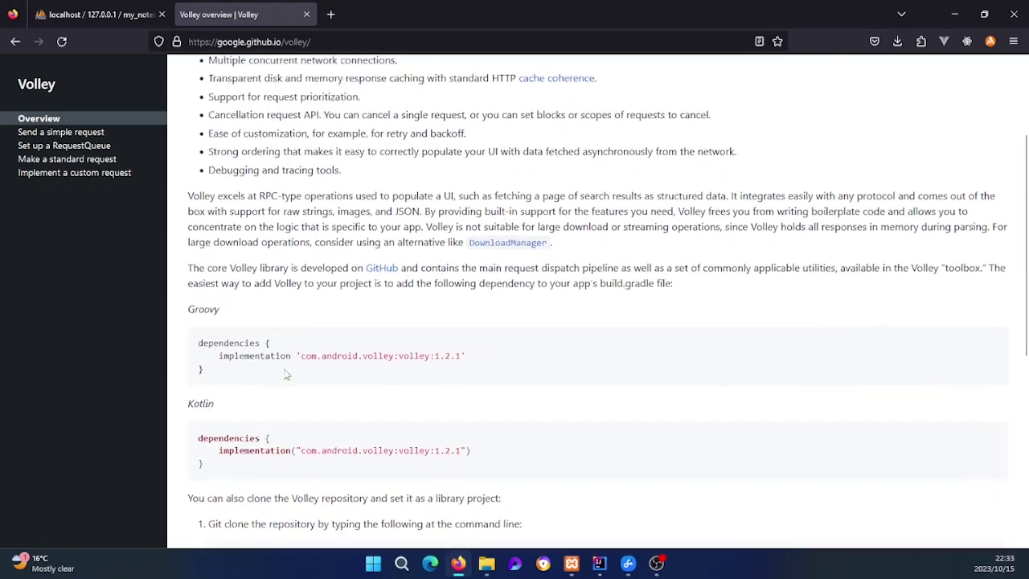
scroll(297, 370, "down", 4)
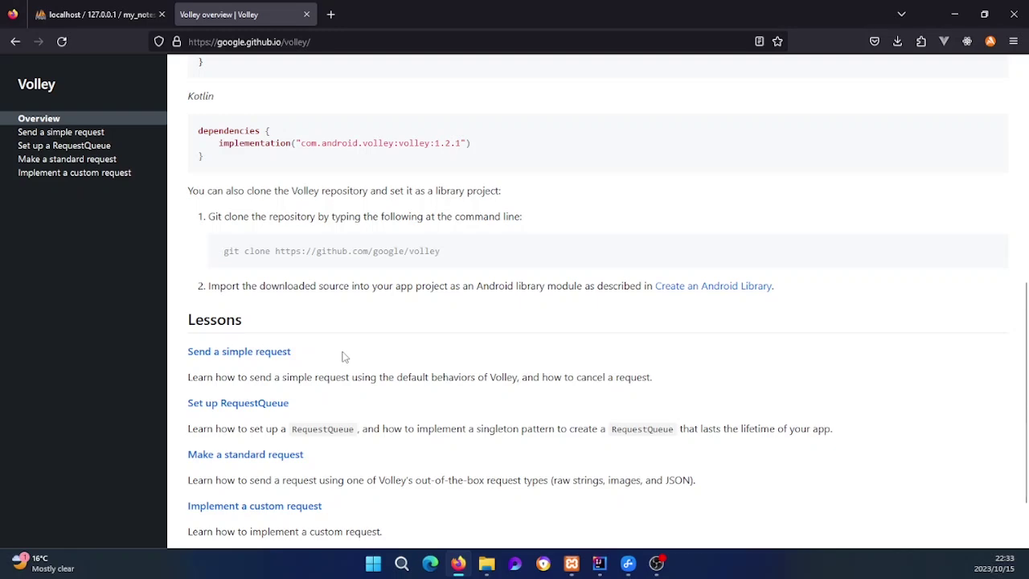
scroll(340, 337, "down", 1)
scroll(341, 339, "up", 2)
scroll(340, 338, "up", 2)
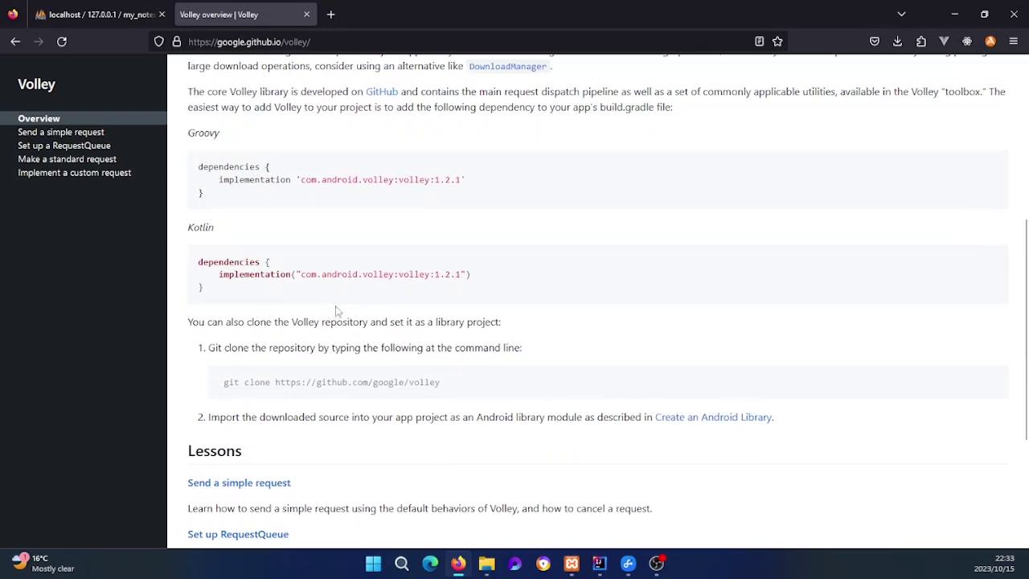
scroll(318, 327, "up", 1)
scroll(319, 332, "up", 4)
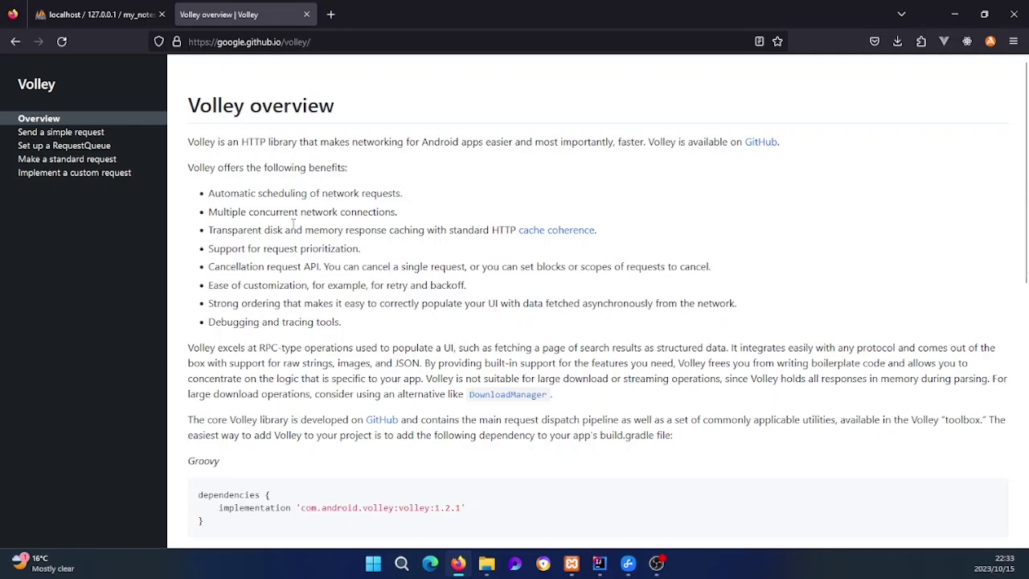
Step: Skim the Volley Lessons list, then bring Android Studio with MainActivity.java to the front
scroll(275, 206, "down", 6)
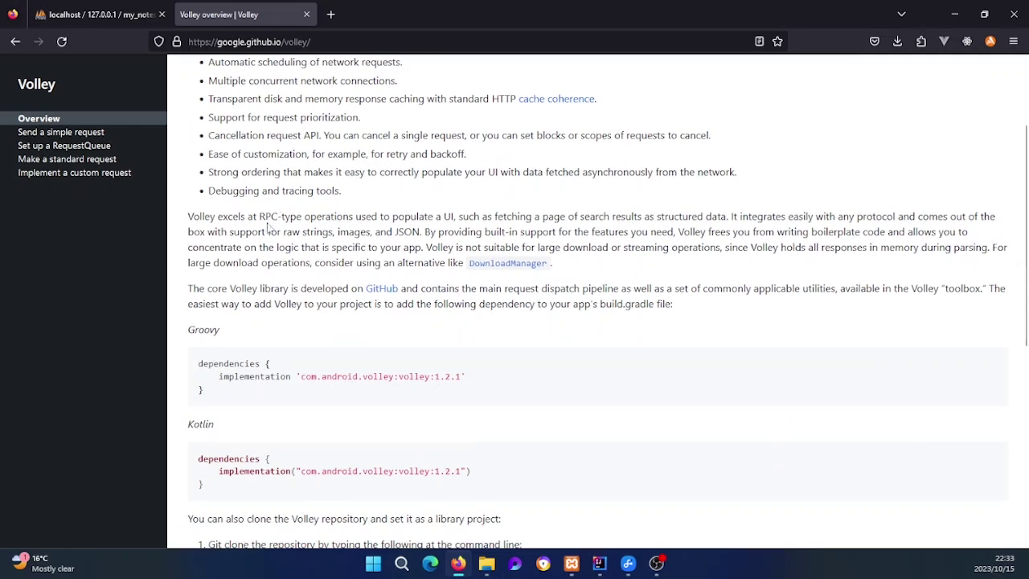
scroll(264, 257, "down", 1)
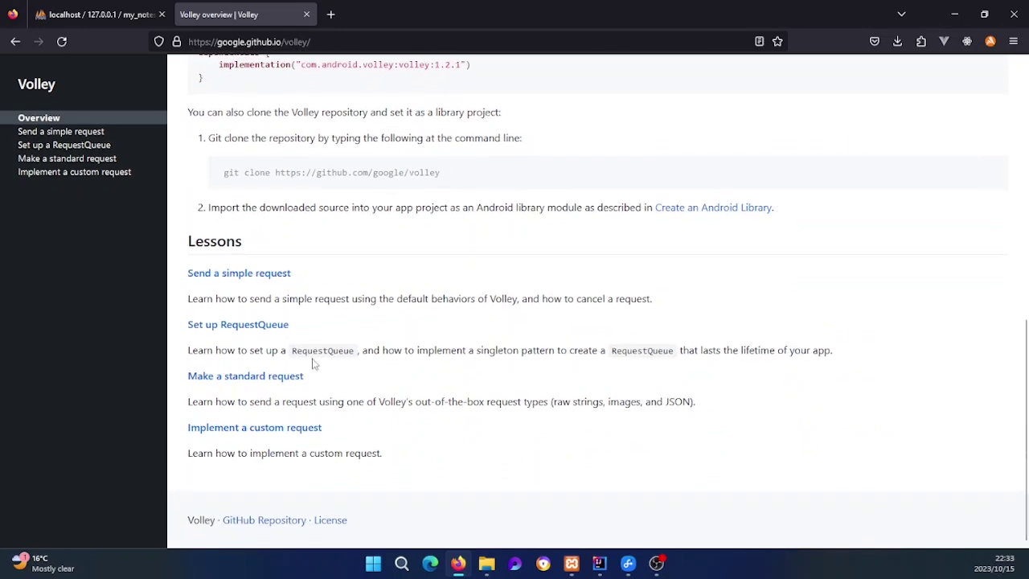
scroll(347, 303, "up", 2)
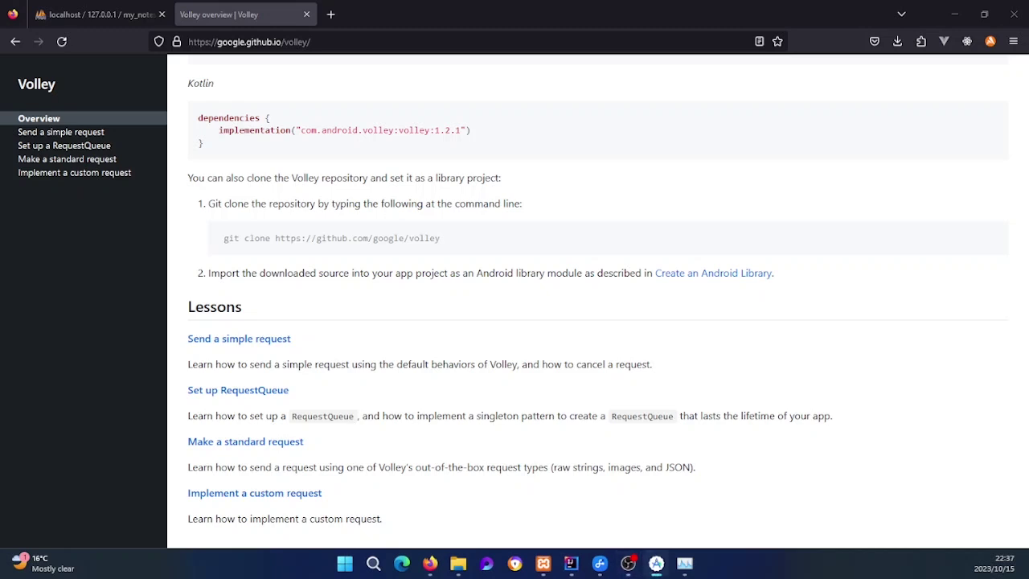
left_click(656, 562)
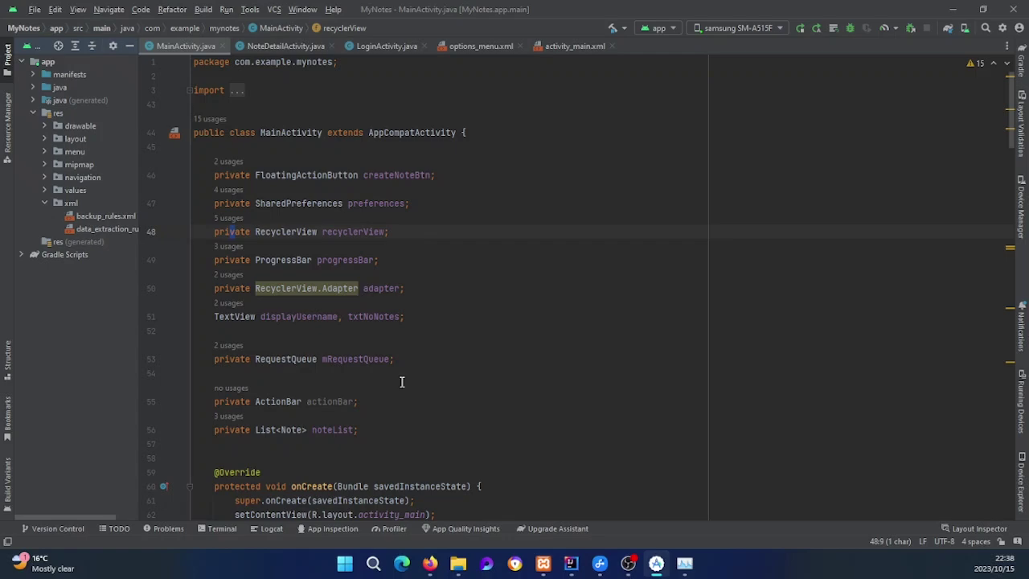
Step: Look over the code in NoteDetailActivity.java in Android Studio
scroll(401, 338, "down", 3)
scroll(420, 292, "up", 3)
left_click(280, 46)
scroll(388, 312, "down", 15)
scroll(388, 312, "up", 8)
scroll(388, 312, "up", 12)
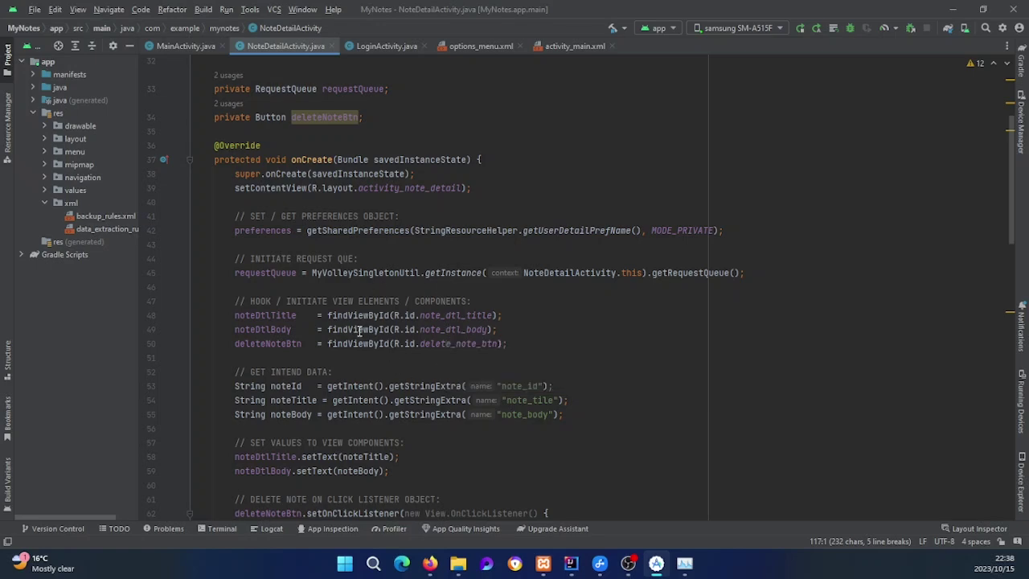
scroll(484, 426, "up", 4)
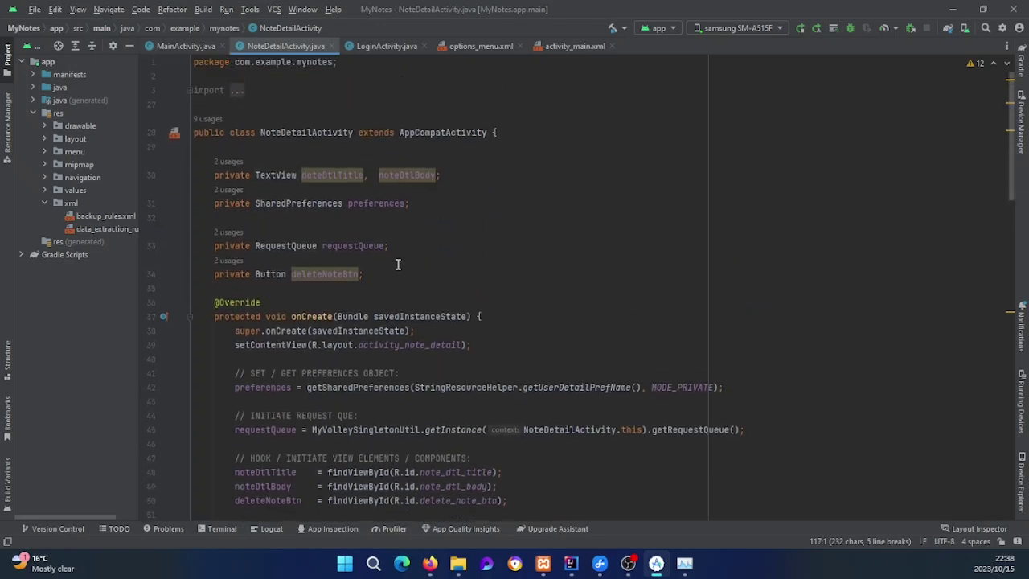
Step: View LoginActivity.java and options_menu.xml, then minimize Android Studio to reveal the Volley docs
left_click(377, 46)
left_click(479, 46)
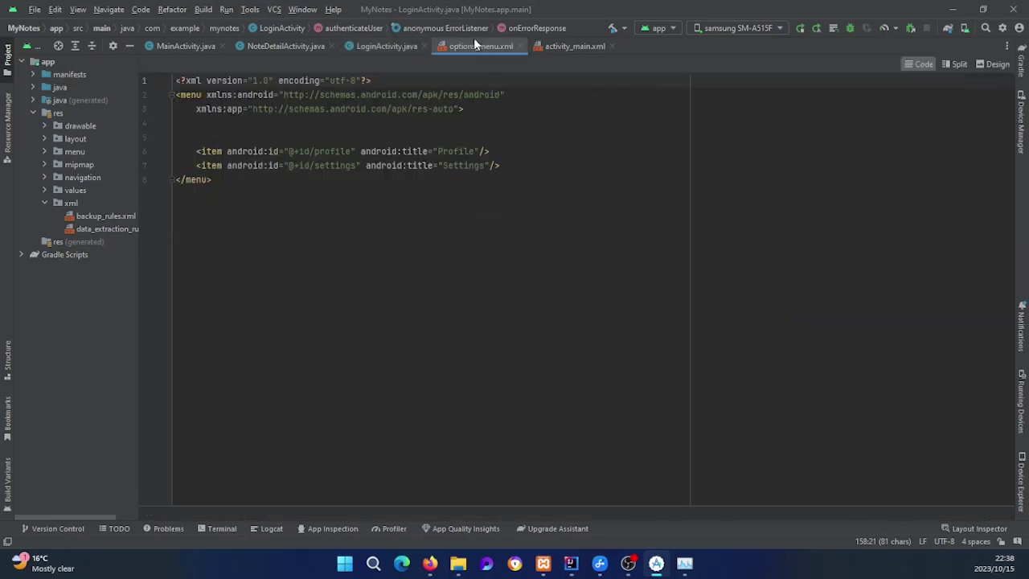
left_click(954, 13)
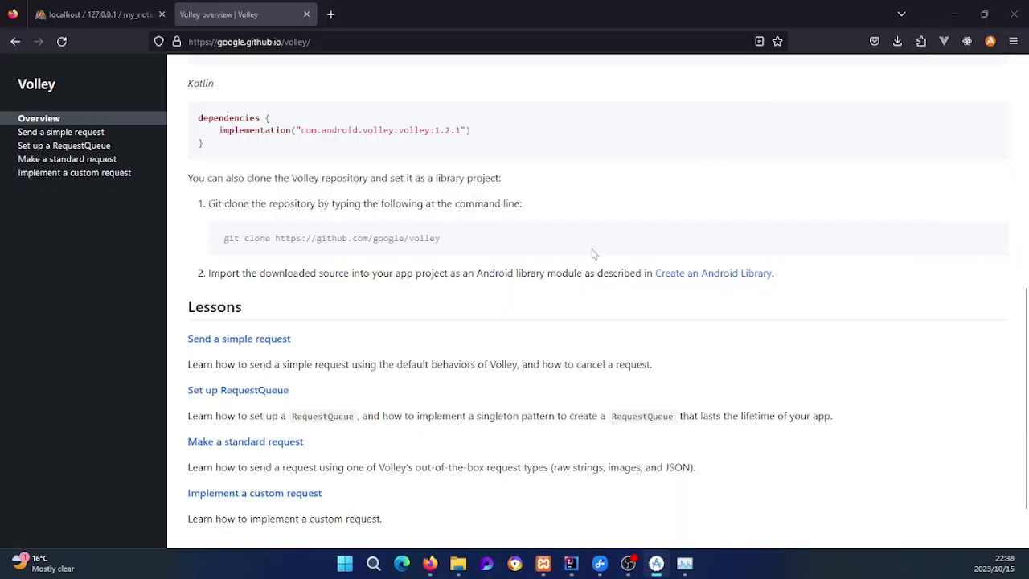
left_click(954, 14)
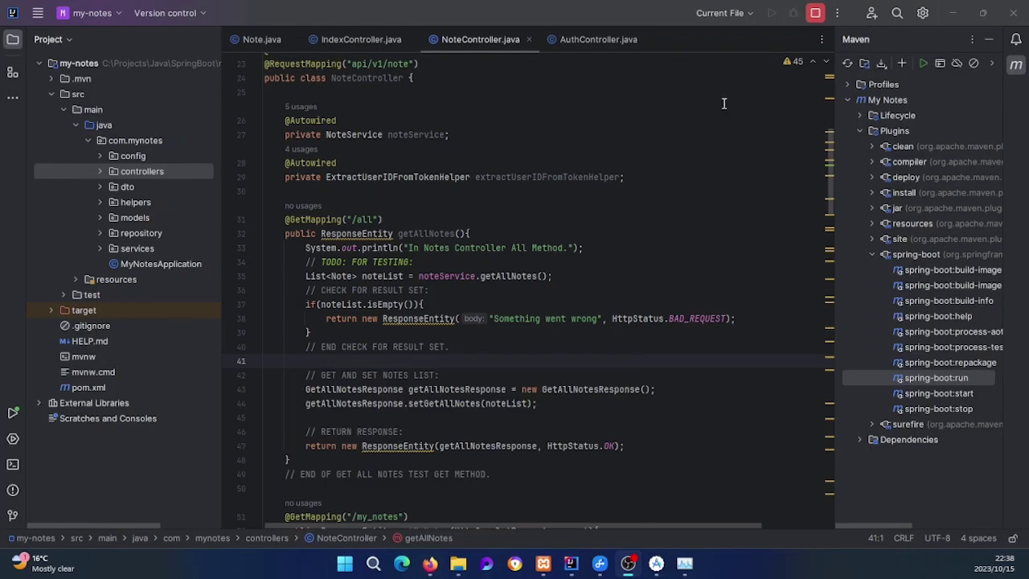
scroll(492, 328, "down", 1)
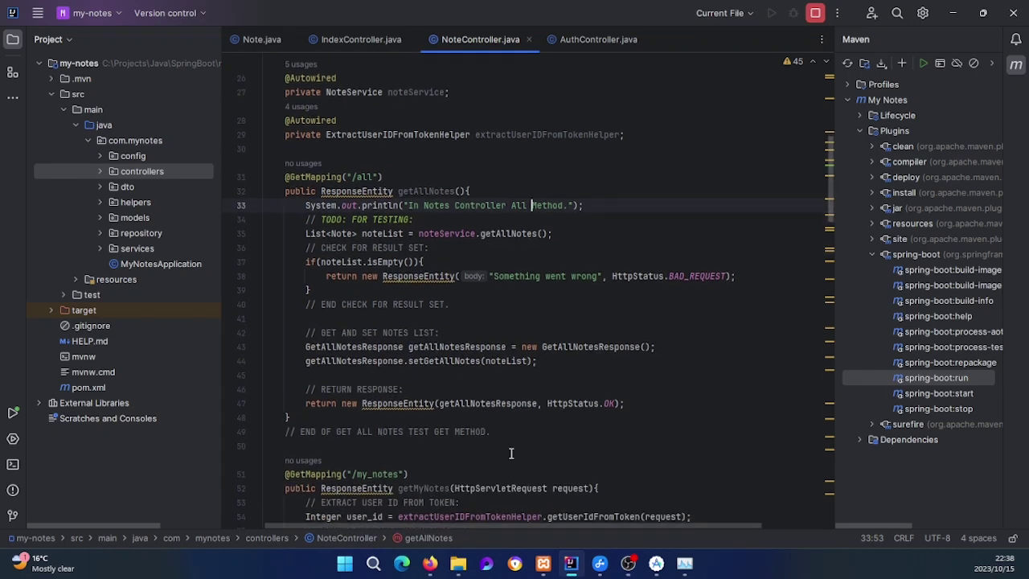
mouse_move(430, 563)
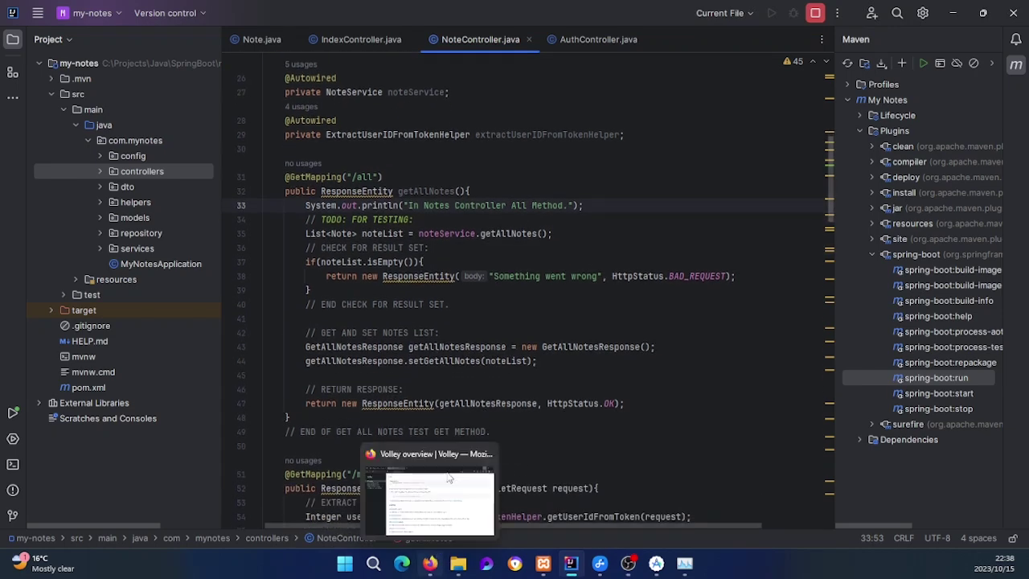
left_click(437, 505)
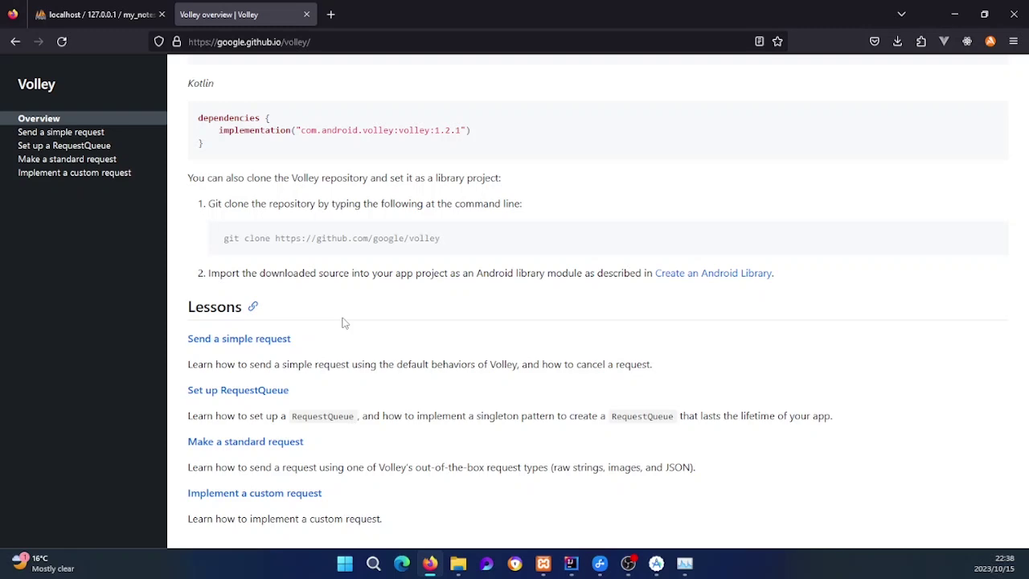
Step: Recheck the Groovy and Kotlin Volley dependency blocks, then return to options_menu.xml in Android Studio
scroll(344, 321, "up", 3)
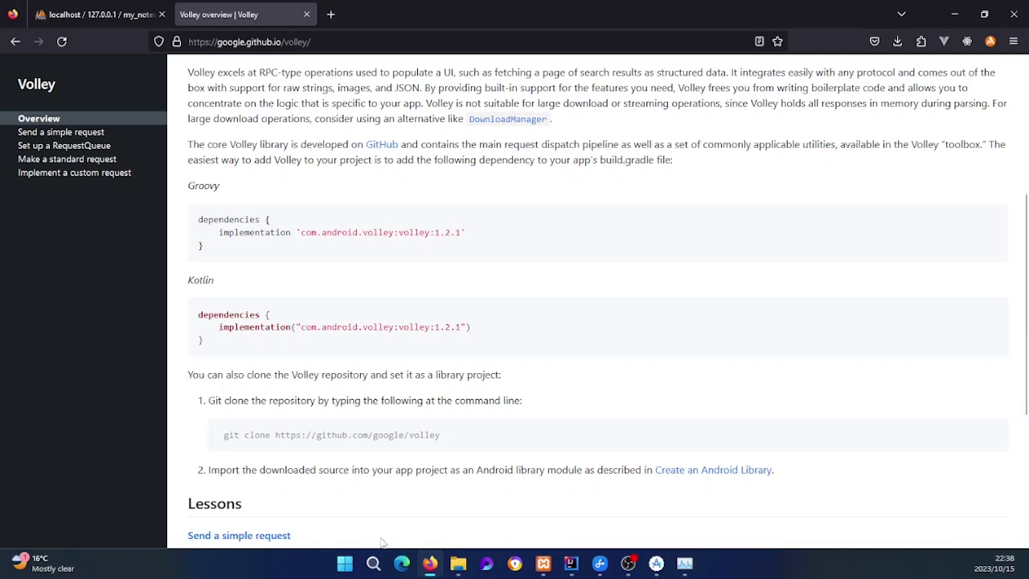
left_click(655, 562)
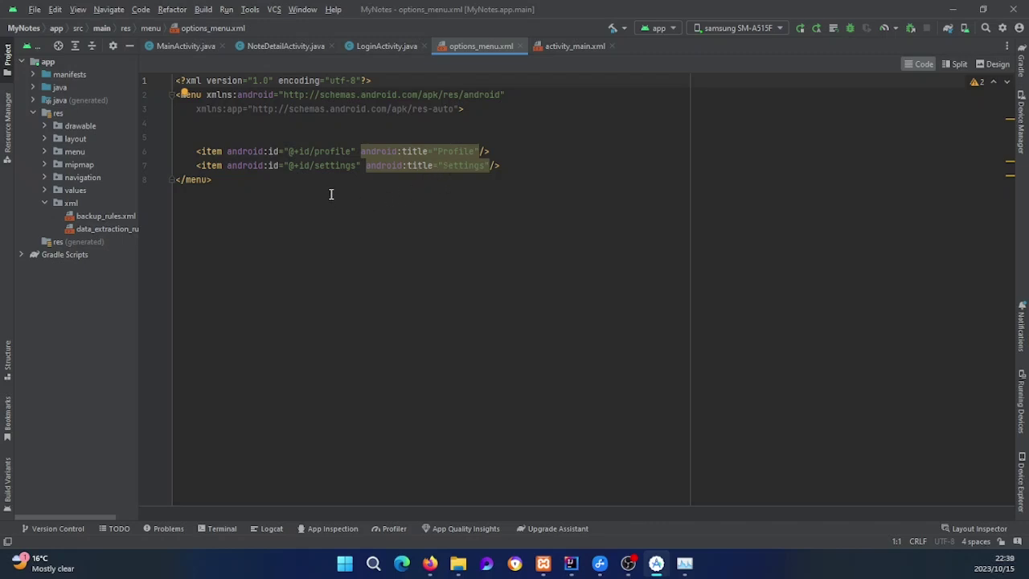
Step: Delete the extra blank line 5 in options_menu.xml so the Profile and Settings items start at line 5
left_click(281, 135)
key("BackSpace")
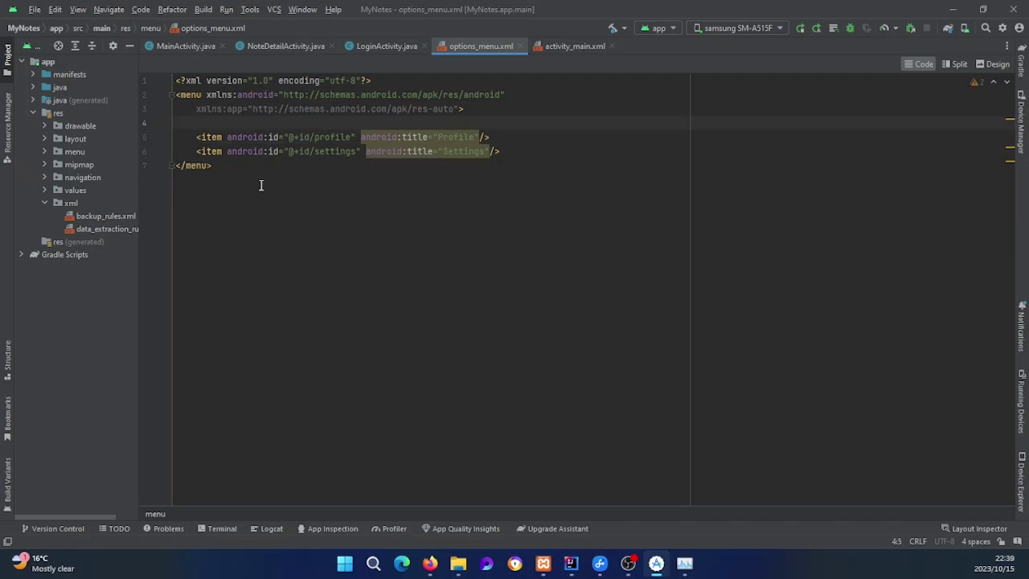